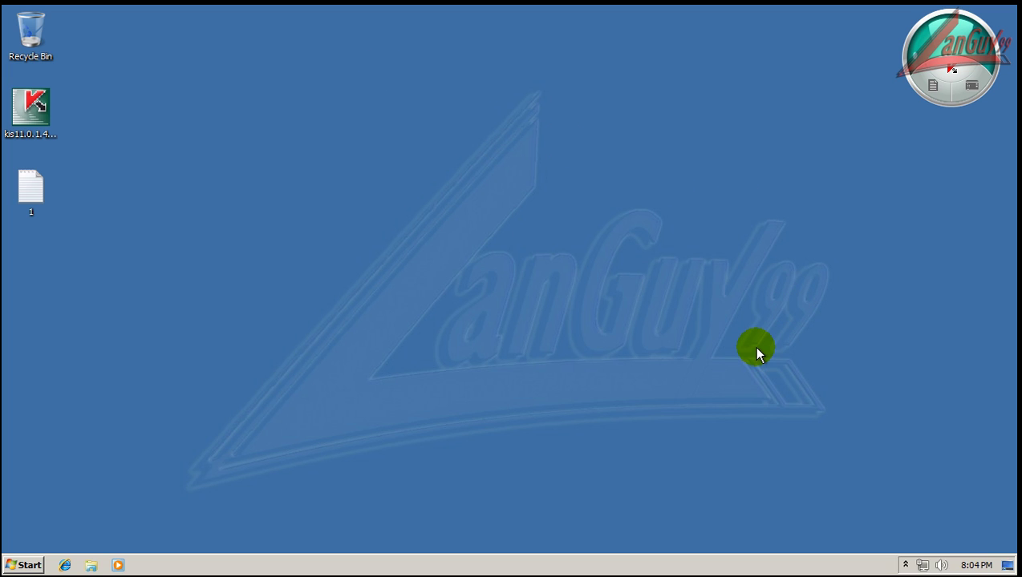
- Check the hidden tray icons and bring up the taskbar menu to start Task Manager
click(905, 567)
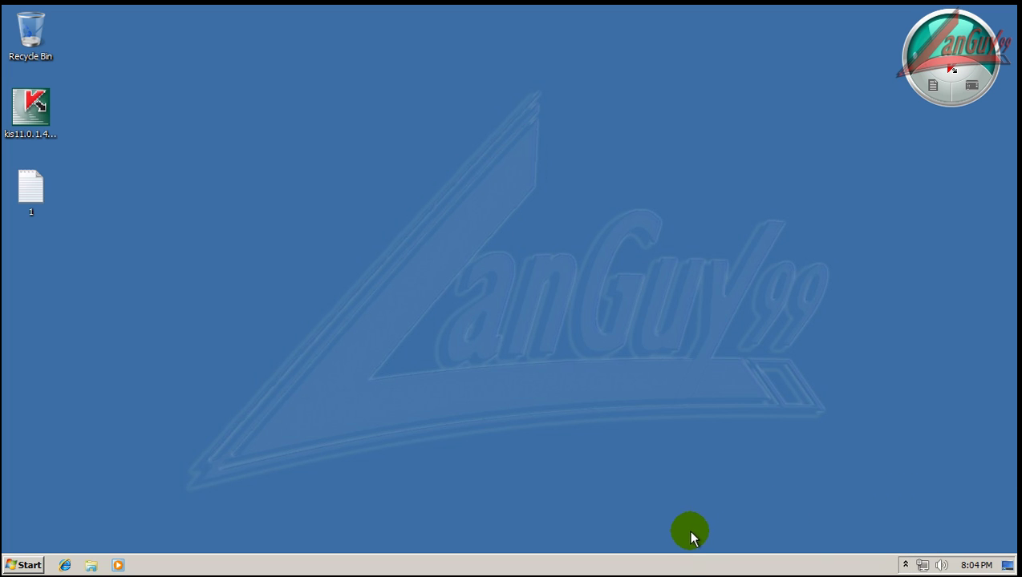
right_click(680, 564)
- Start Task Manager, reposition it, and list processes from all users
click(725, 518)
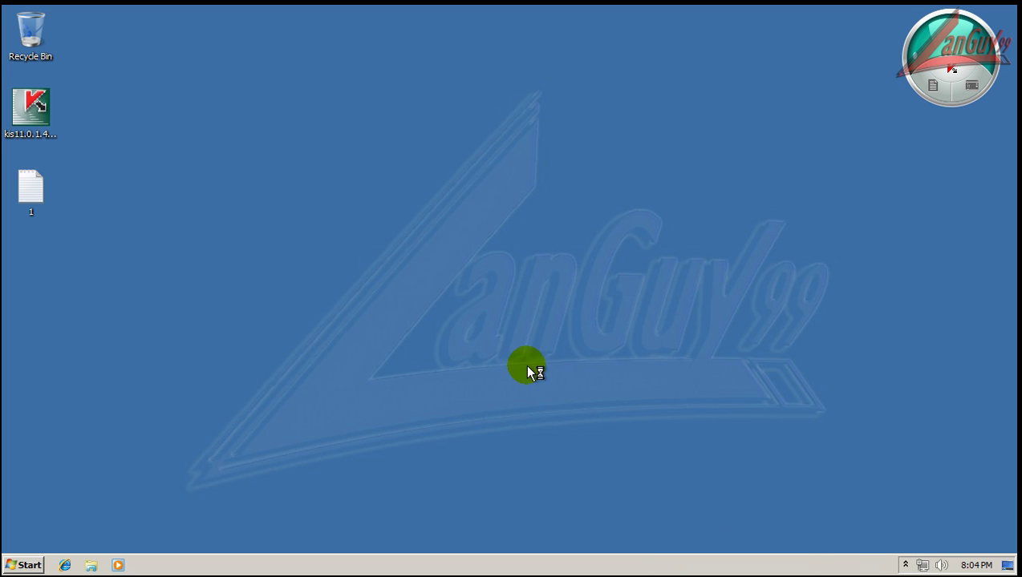
drag(186, 28, 339, 36)
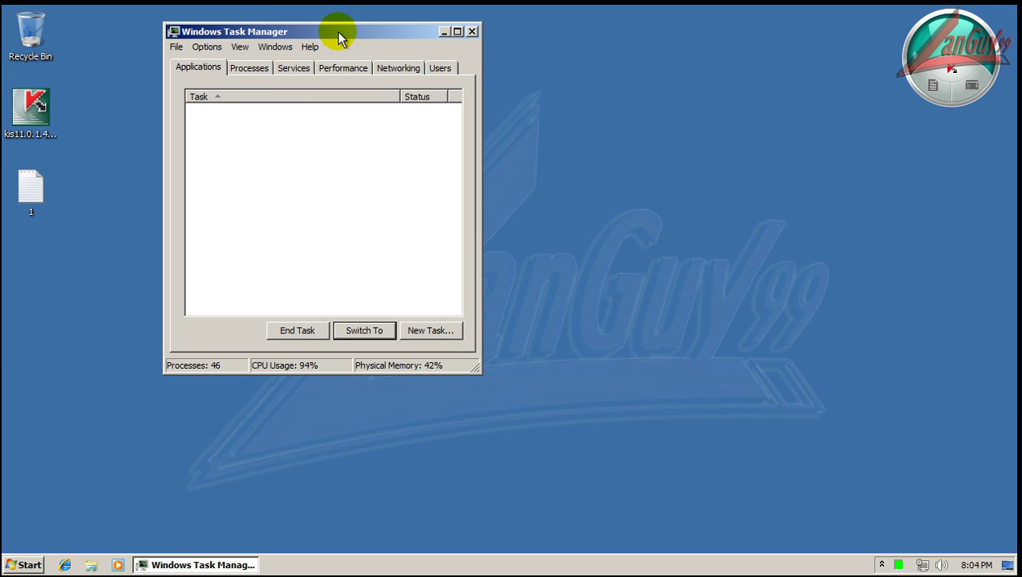
click(257, 67)
click(302, 332)
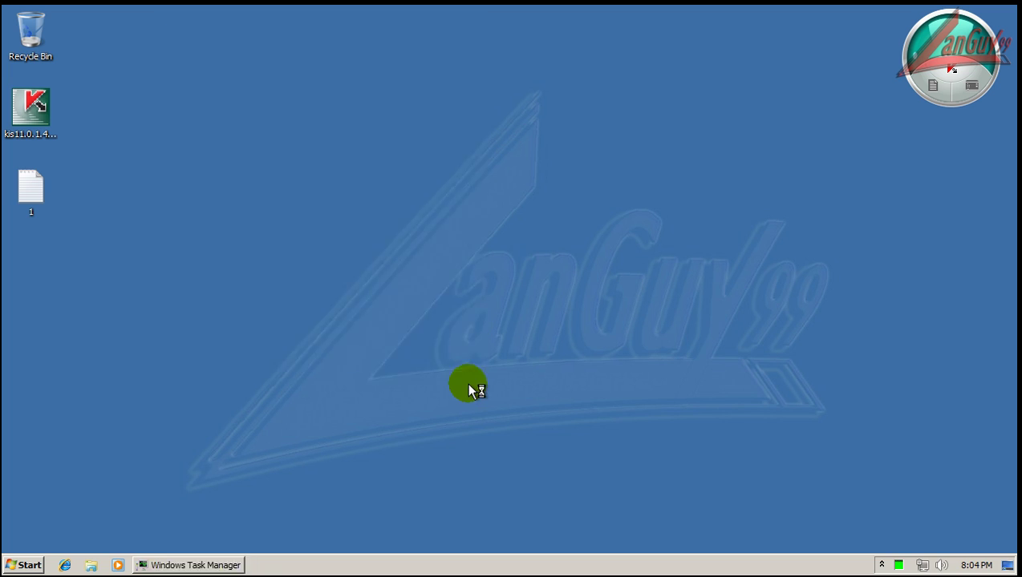
- Enlarge Task Manager and widen the Description and Memory columns to show the avp.exe processes
drag(473, 372, 686, 483)
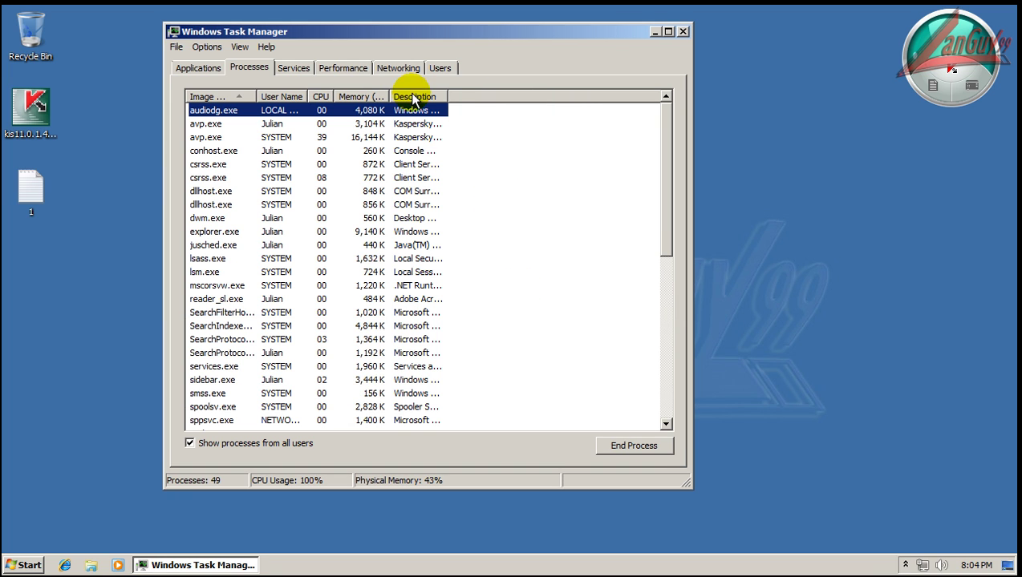
drag(444, 97, 507, 98)
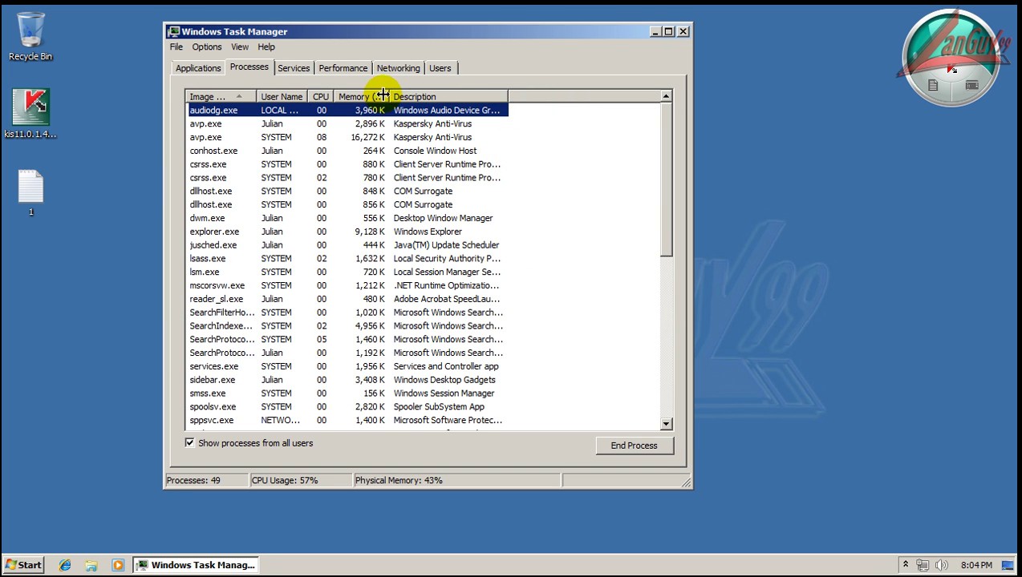
click(363, 137)
drag(389, 96, 398, 96)
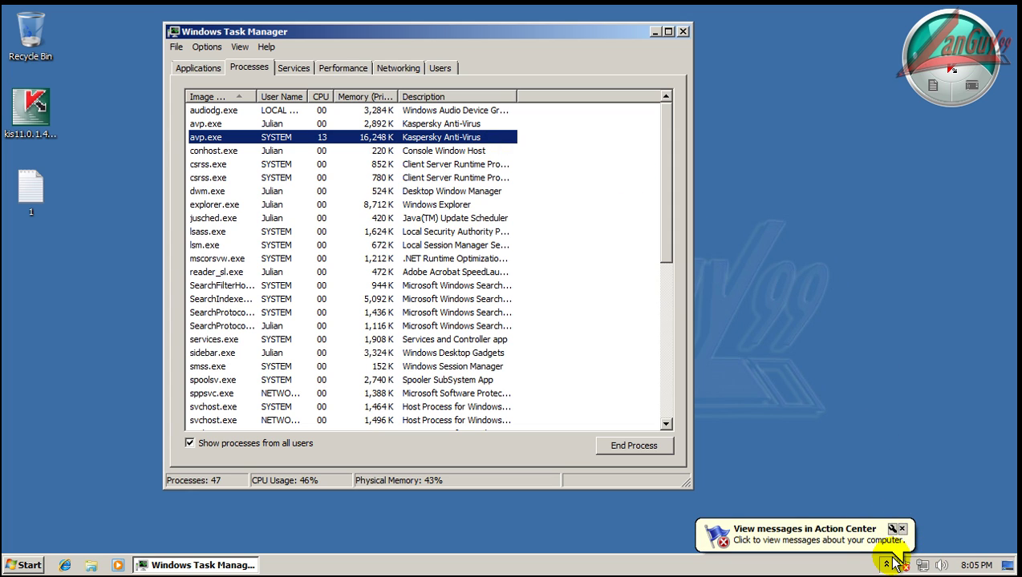
click(886, 565)
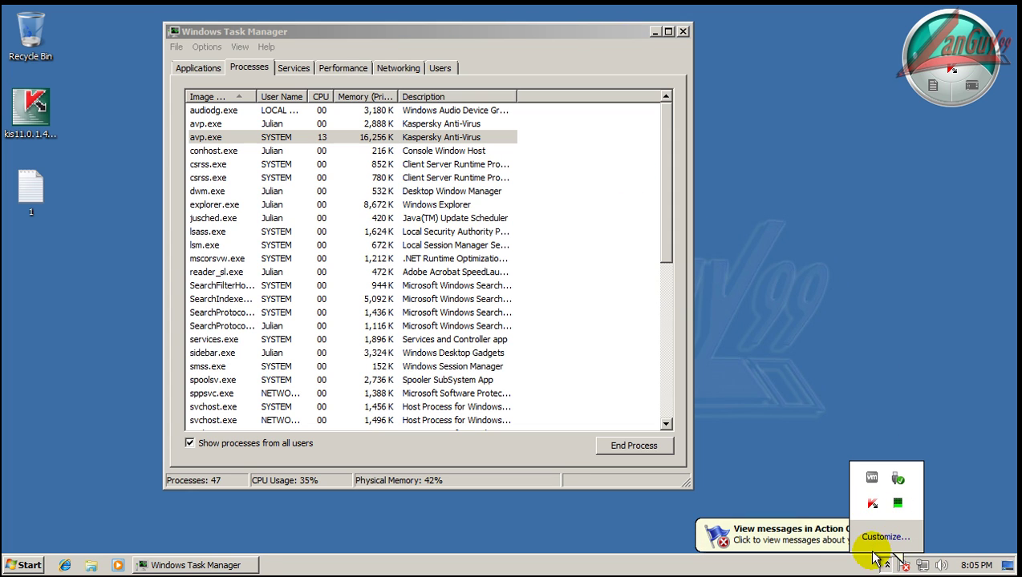
- Review the Windows Update warning in Action Center, then close Action Center and Task Manager
click(832, 544)
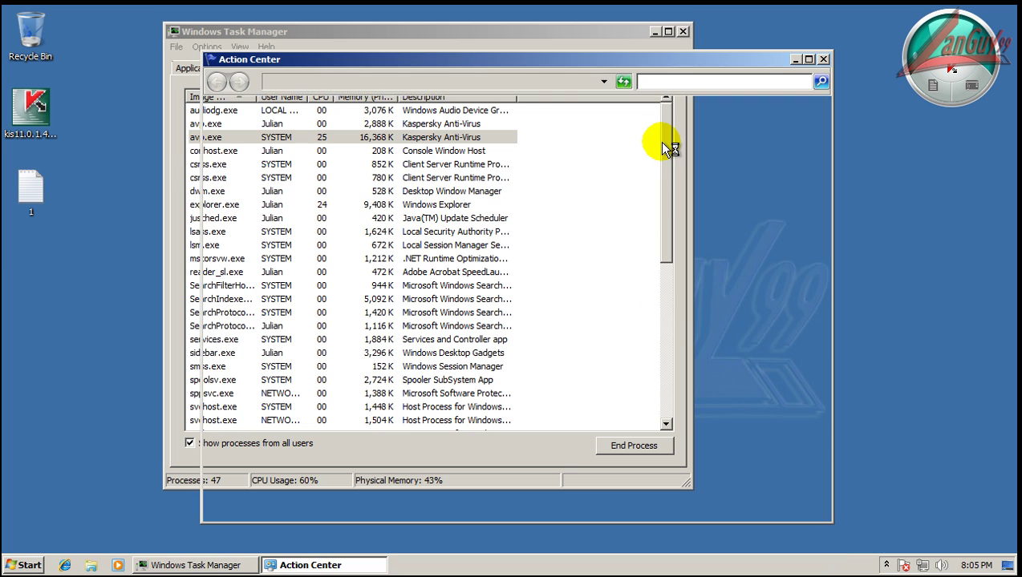
click(822, 60)
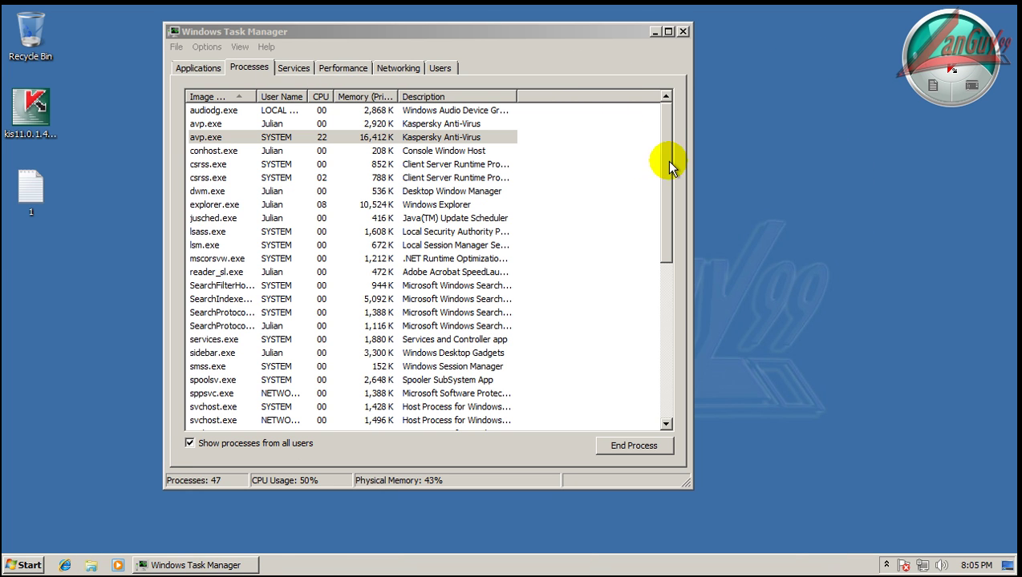
click(683, 32)
- Bring up the Kaspersky Internet Security main window from the tray and move it left
click(886, 565)
click(872, 505)
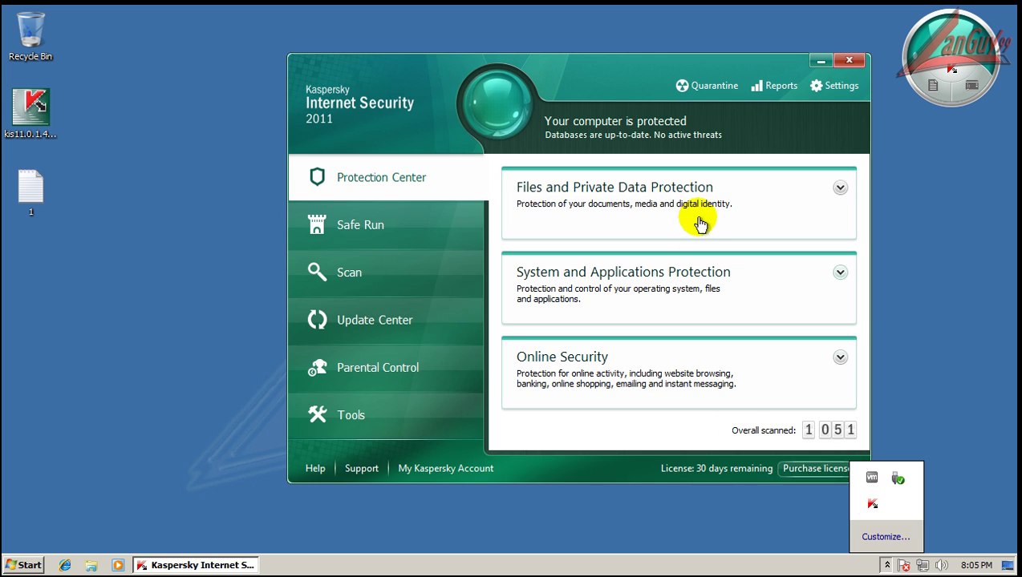
drag(643, 68, 491, 81)
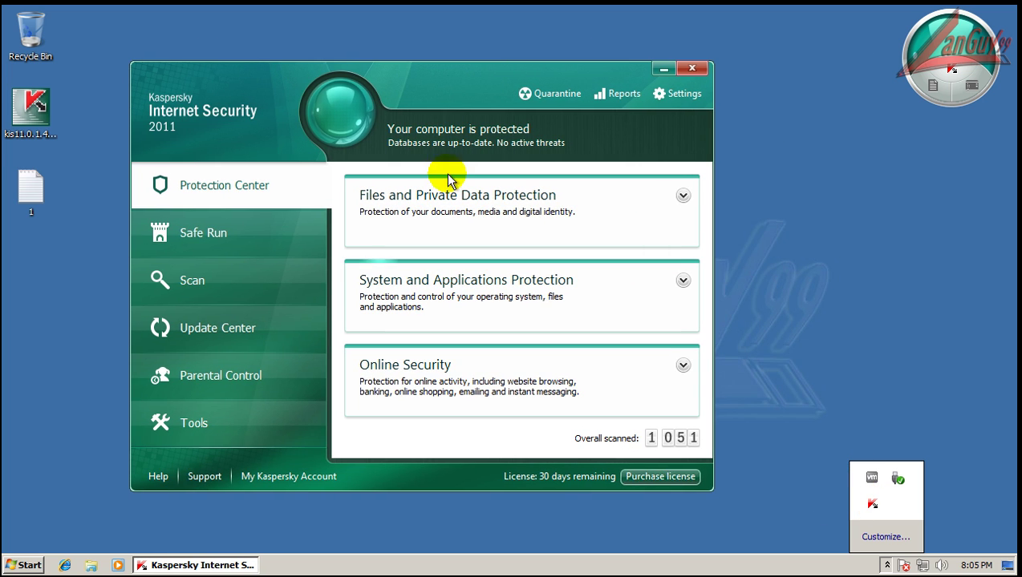
- Tour the Safe Run, Scan, Update Center, Parental Control and Tools sections
click(241, 233)
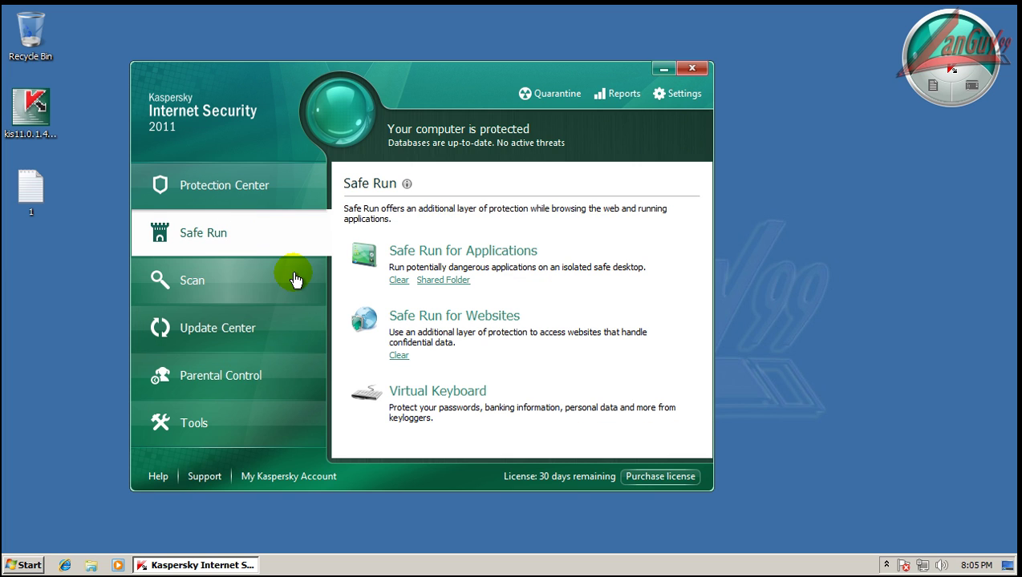
click(249, 200)
click(255, 282)
click(265, 336)
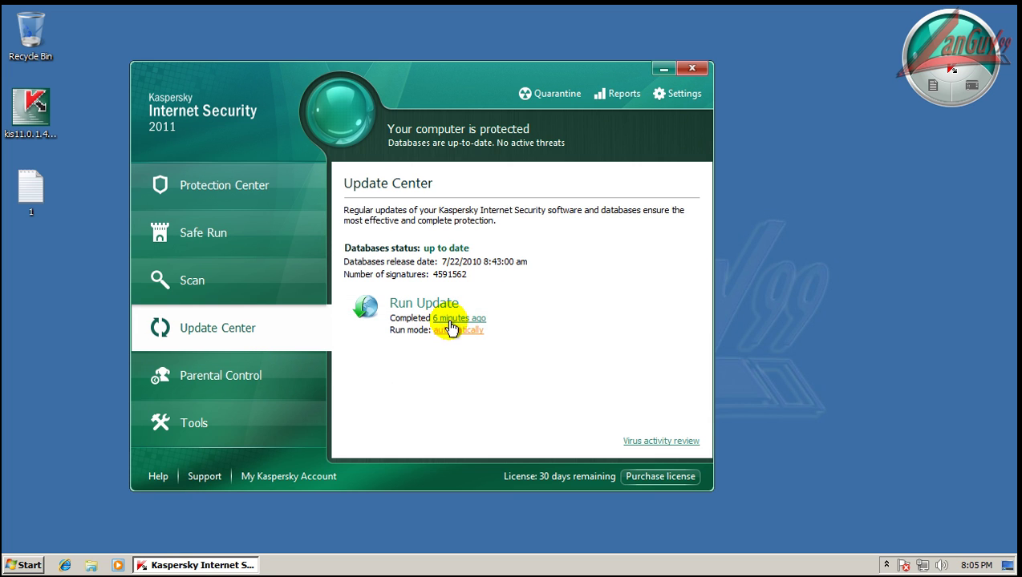
click(271, 385)
click(279, 421)
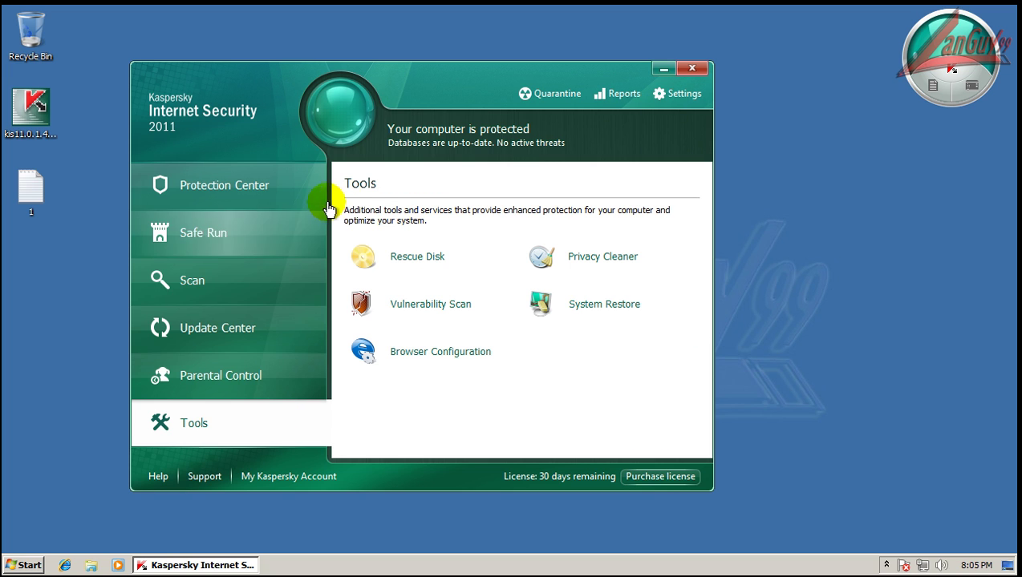
- Review the File, Mail, Web, IM Anti-Virus, Application Control, System Watcher and Firewall settings
click(676, 94)
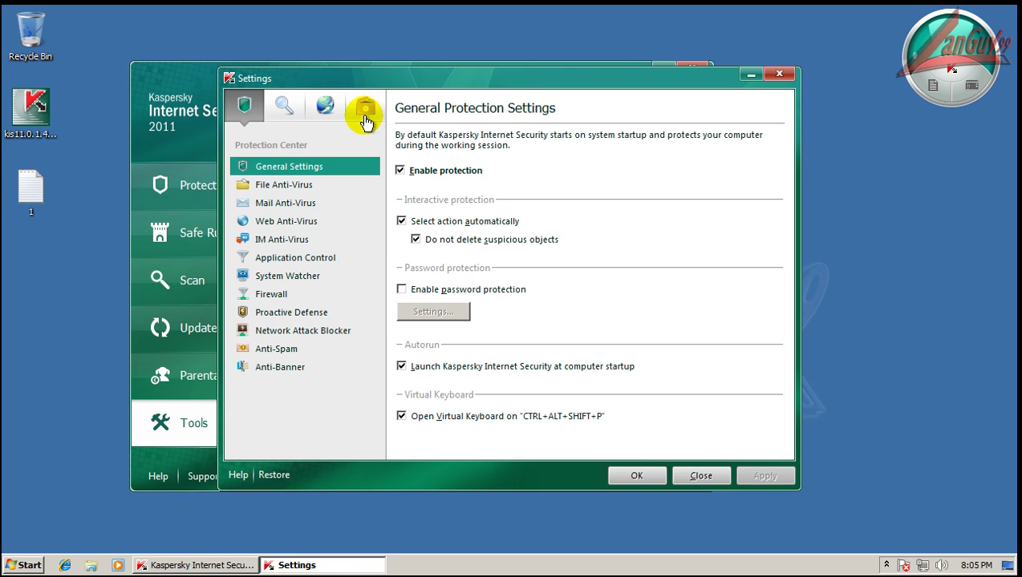
click(275, 186)
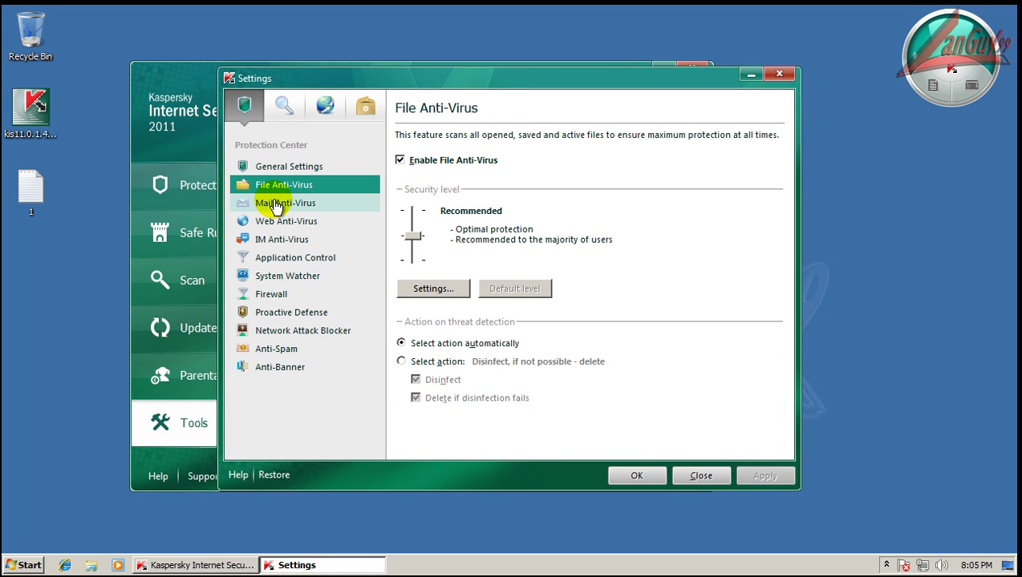
click(275, 205)
click(279, 224)
click(285, 244)
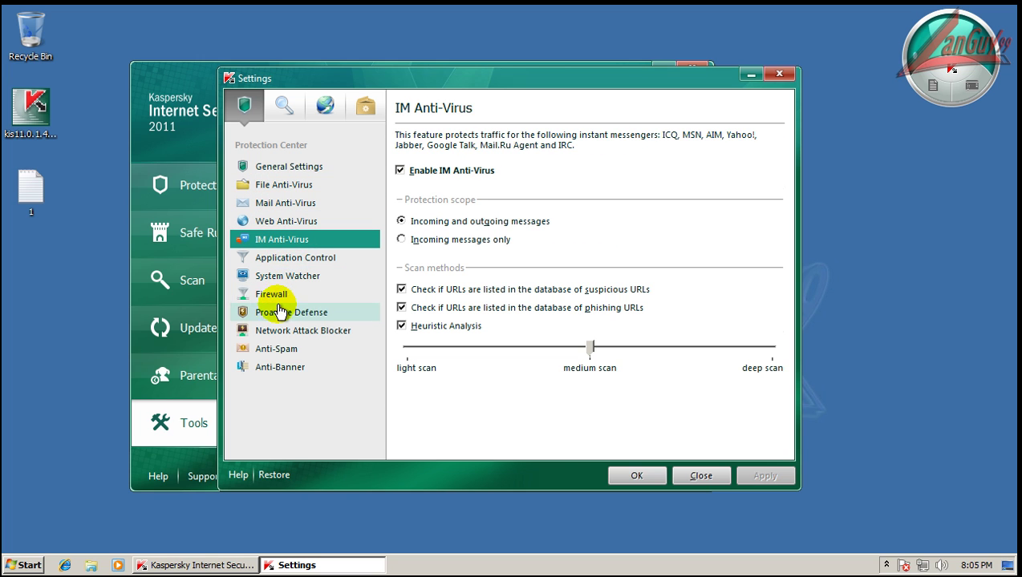
click(283, 258)
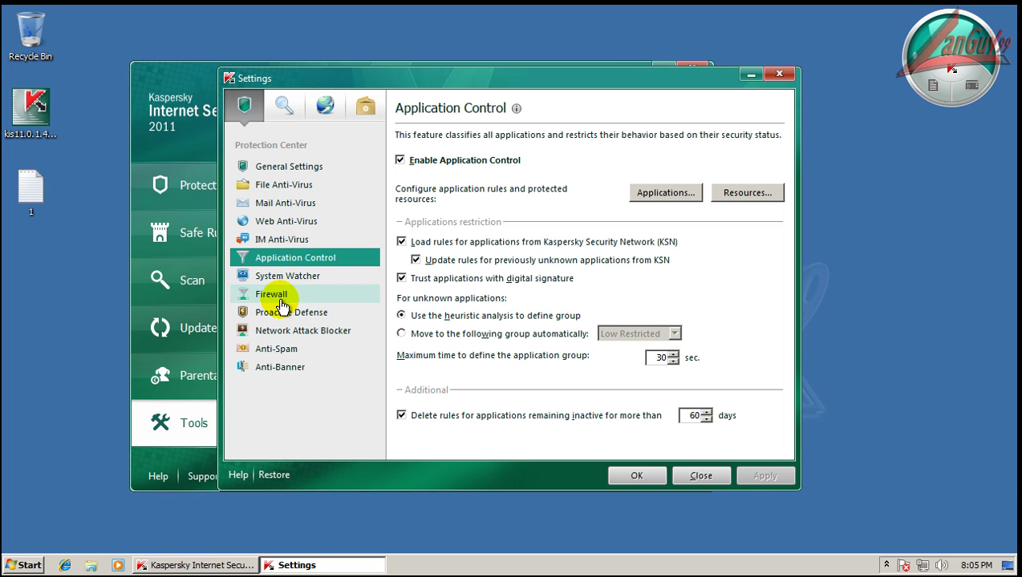
click(277, 275)
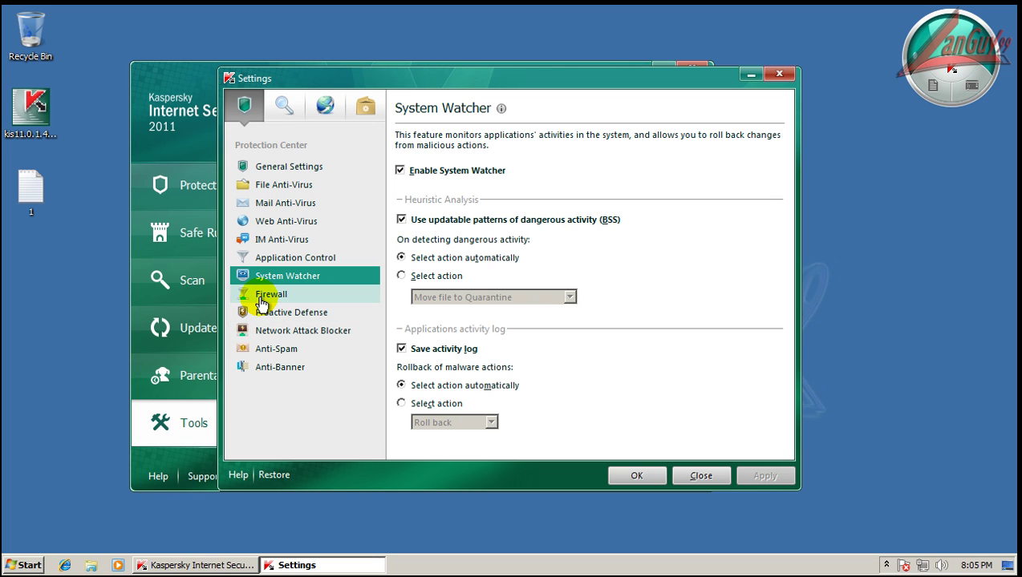
click(267, 294)
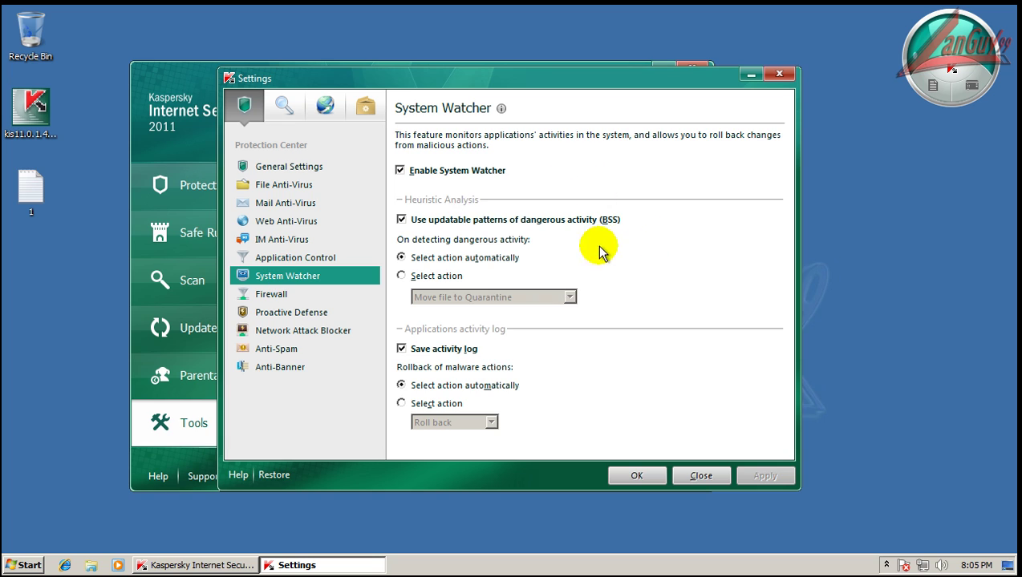
- Toggle BSS patterns, review Proactive Defense, scan, update and threat settings, then close Kaspersky
click(607, 222)
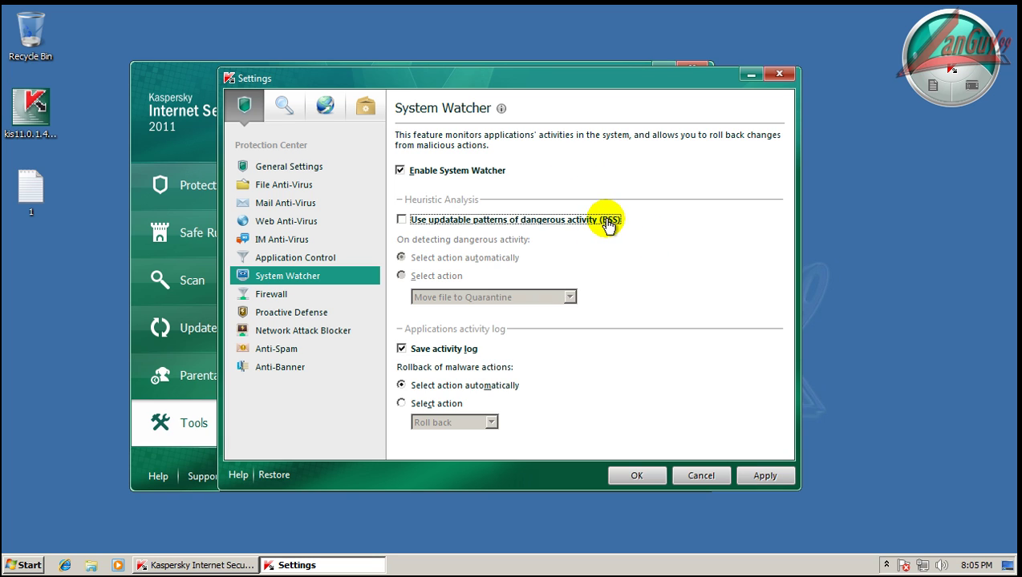
click(270, 312)
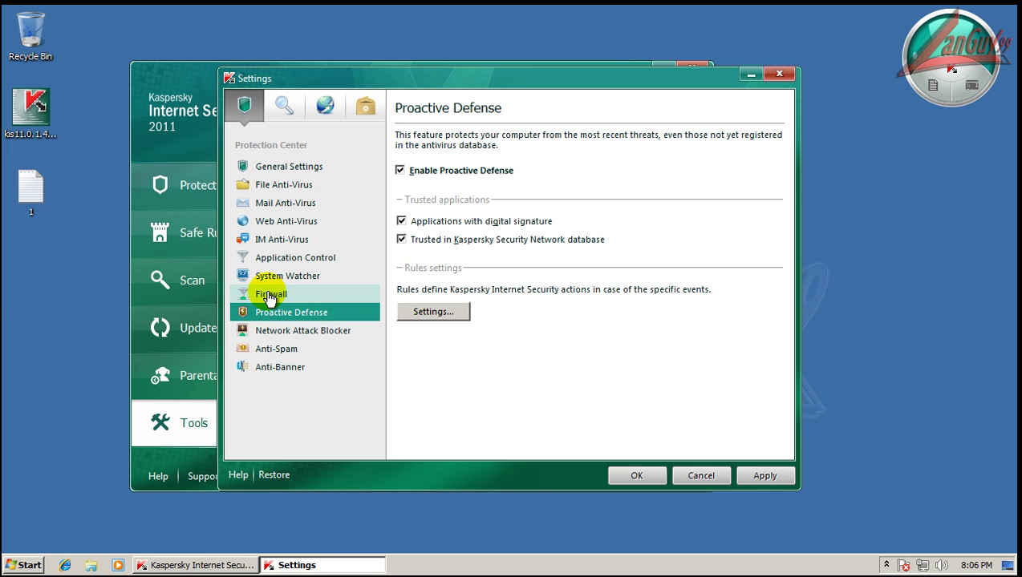
click(270, 294)
click(273, 313)
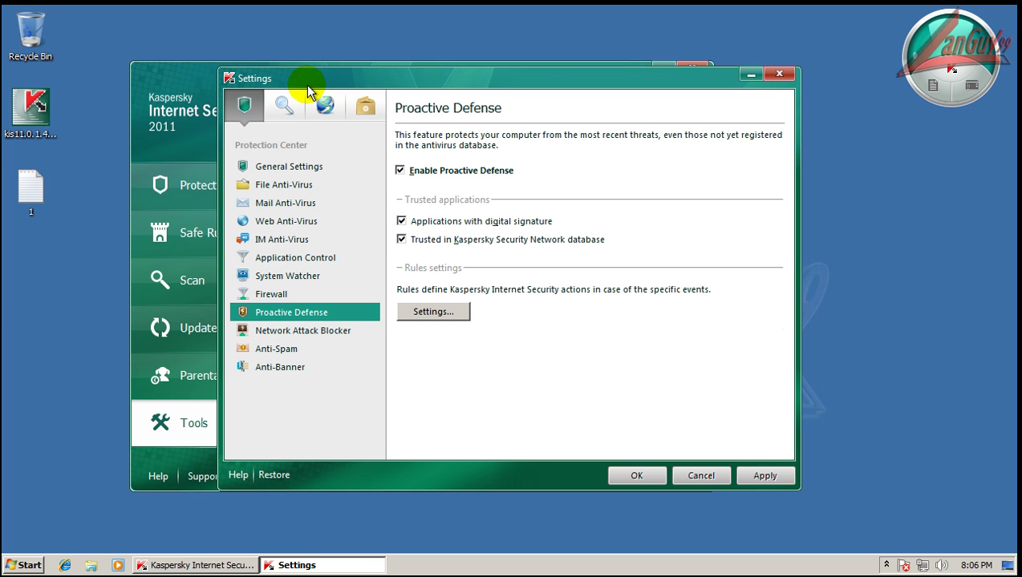
click(281, 106)
click(323, 100)
click(363, 106)
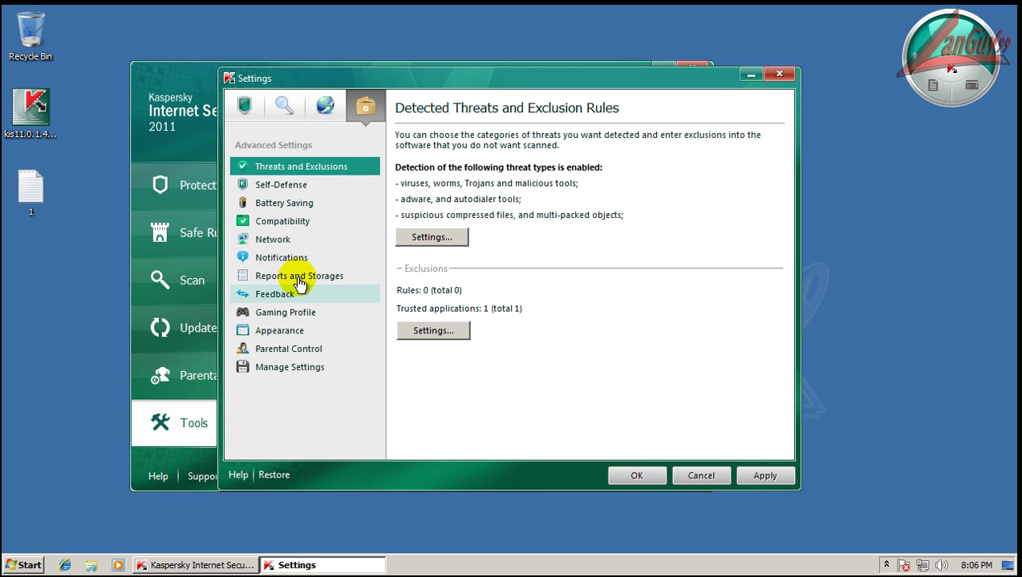
click(633, 469)
click(692, 70)
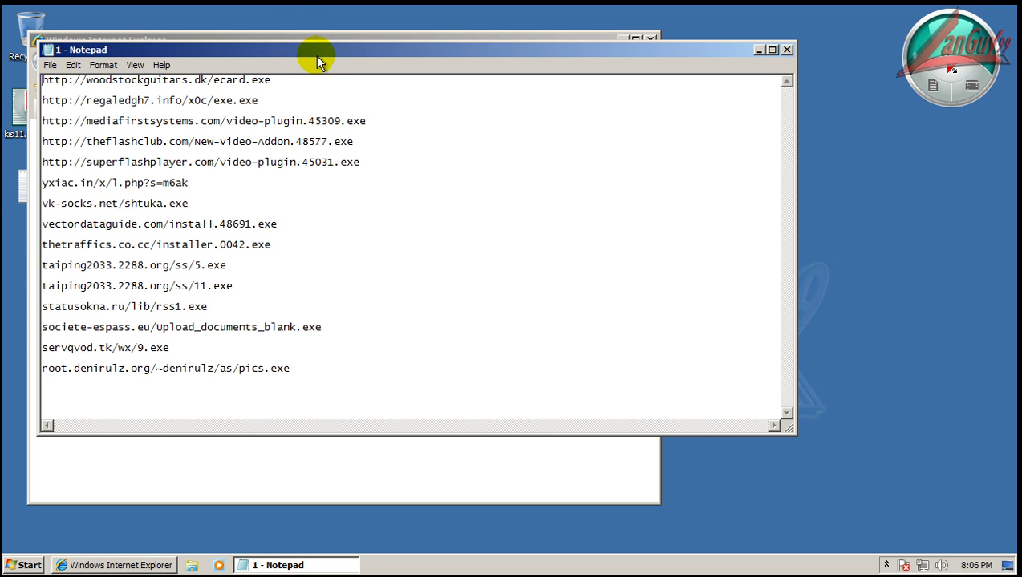
- Place Notepad and Internet Explorer side by side and dismiss the IE8 setup and Welcome page
drag(315, 56, 284, 225)
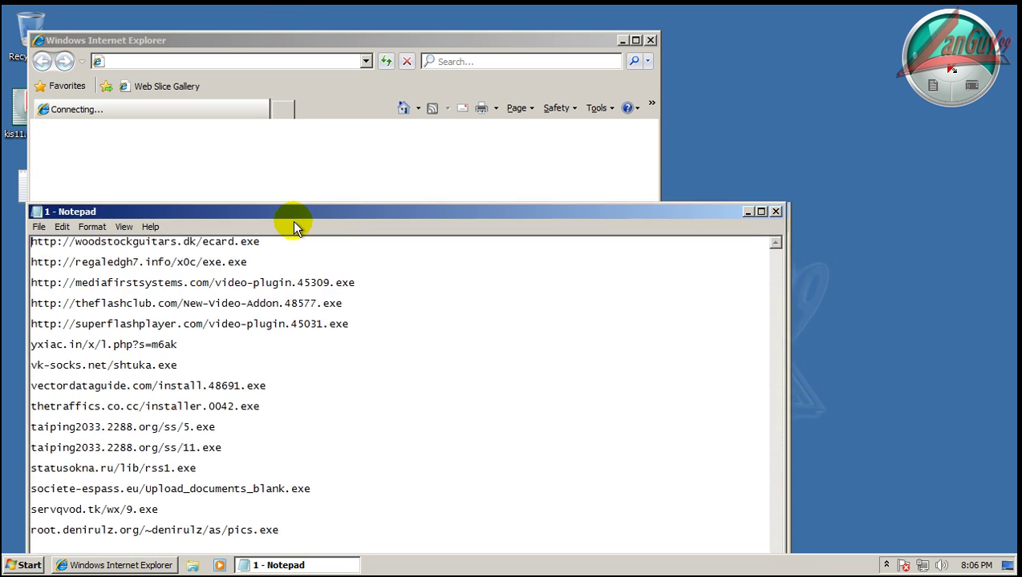
drag(278, 40, 606, 23)
drag(245, 249, 2, 237)
key(ctrl+c)
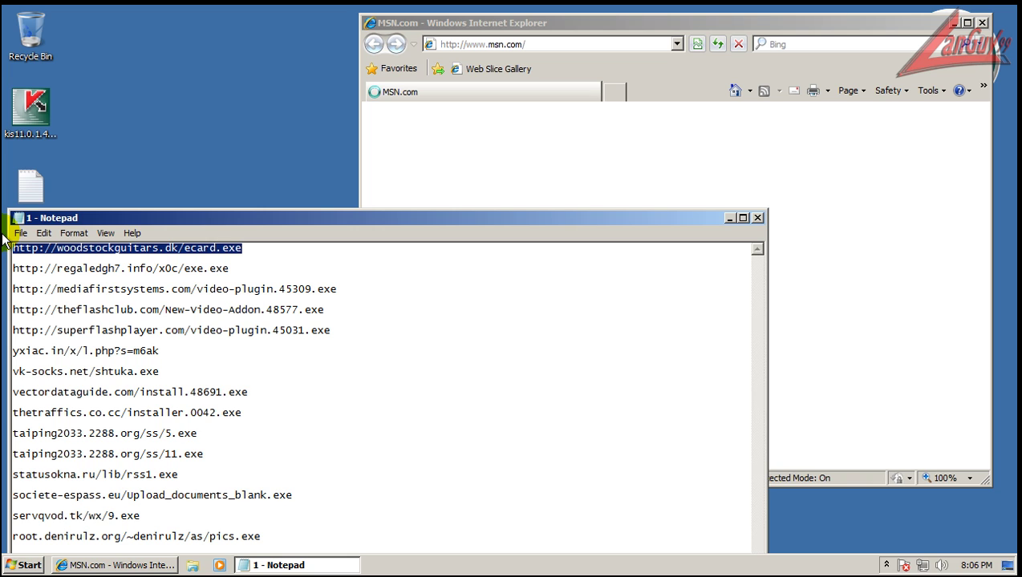
click(542, 43)
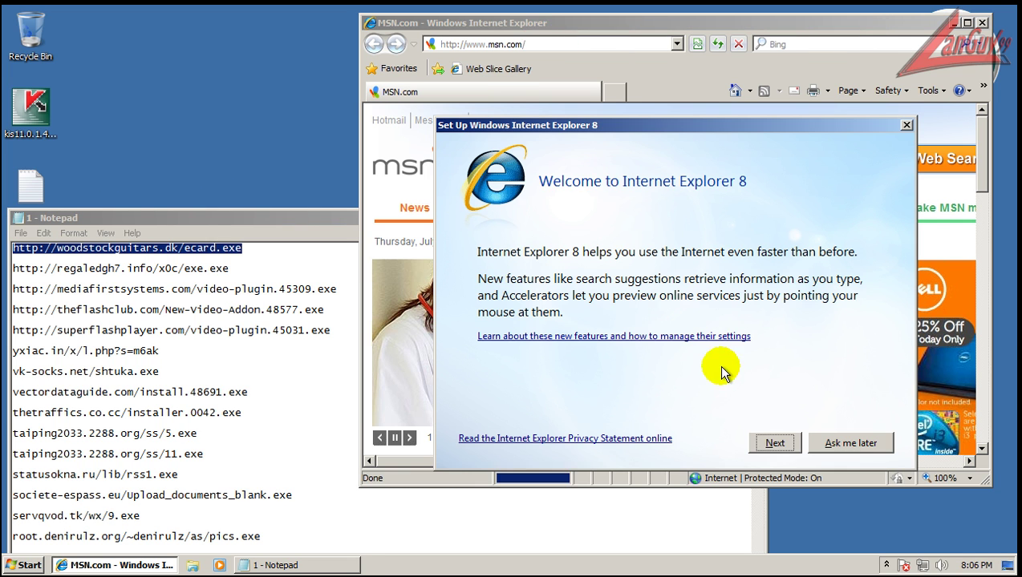
click(834, 449)
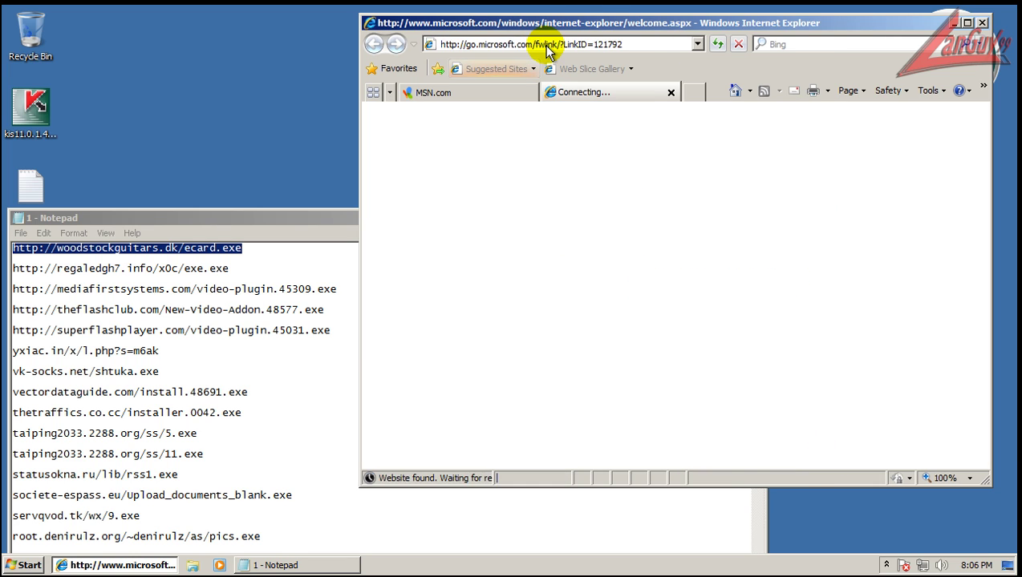
click(531, 95)
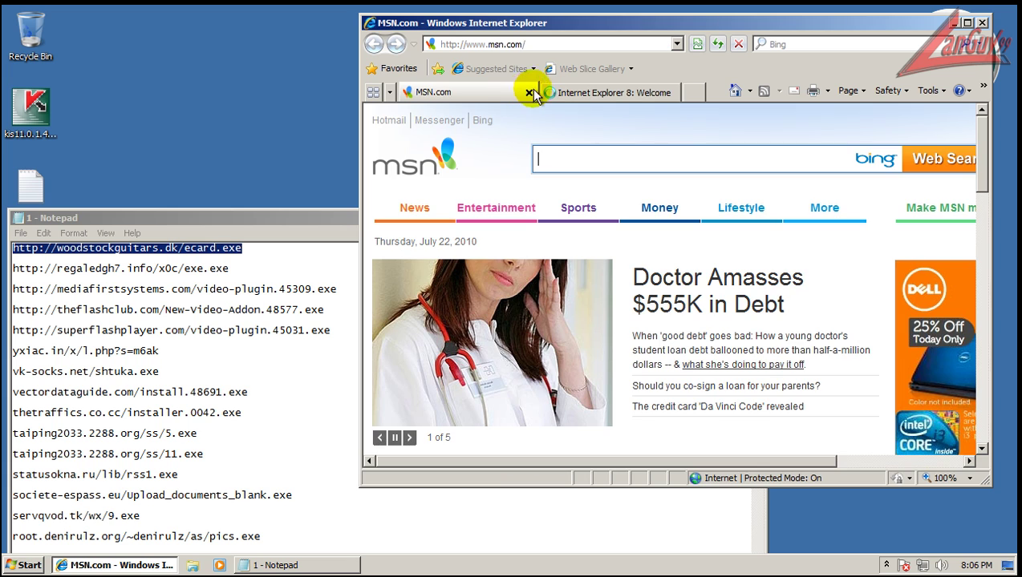
middle_click(578, 103)
- Load the first URL, woodstockguitars.dk/ecard.exe, in Internet Explorer
click(570, 47)
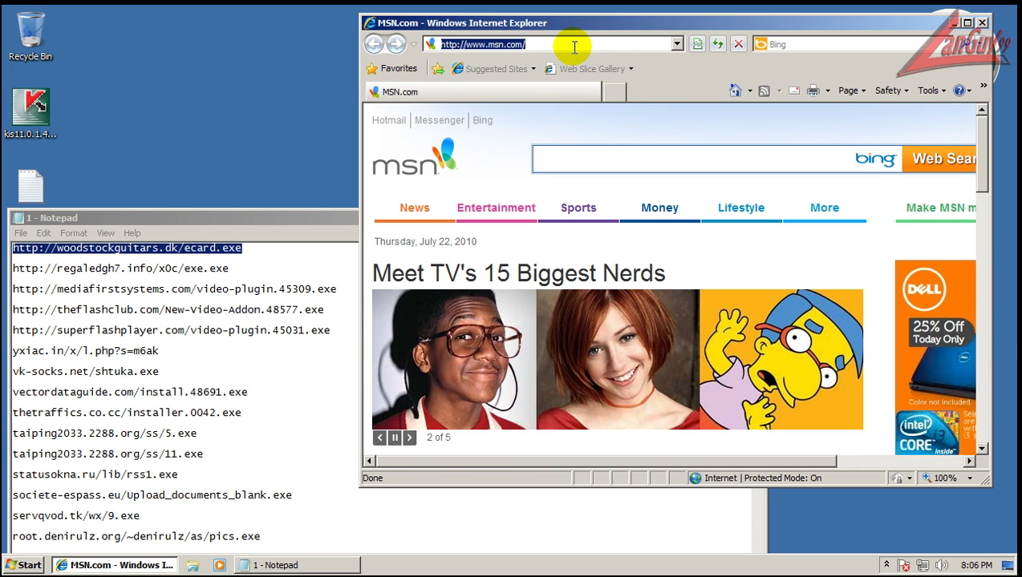
key(ctrl+v)
key(Return)
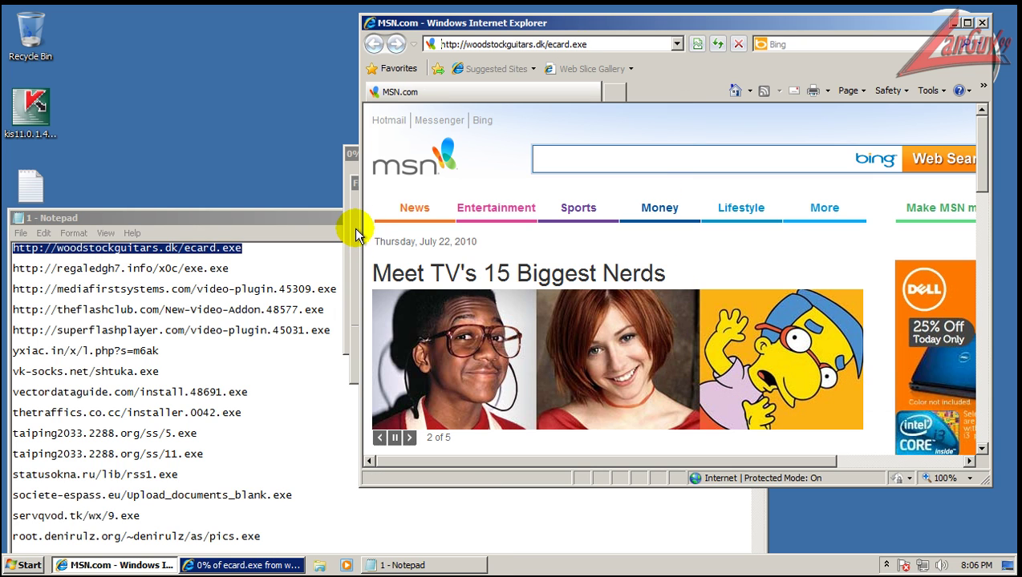
- Run the downloaded ecard.exe past the security warning and close its crash dialog
click(485, 297)
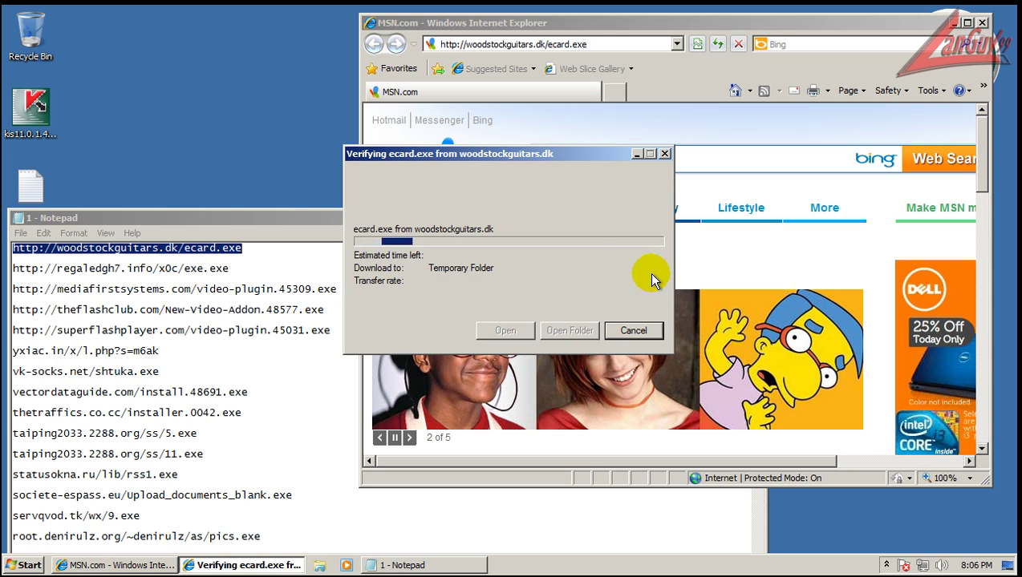
click(564, 250)
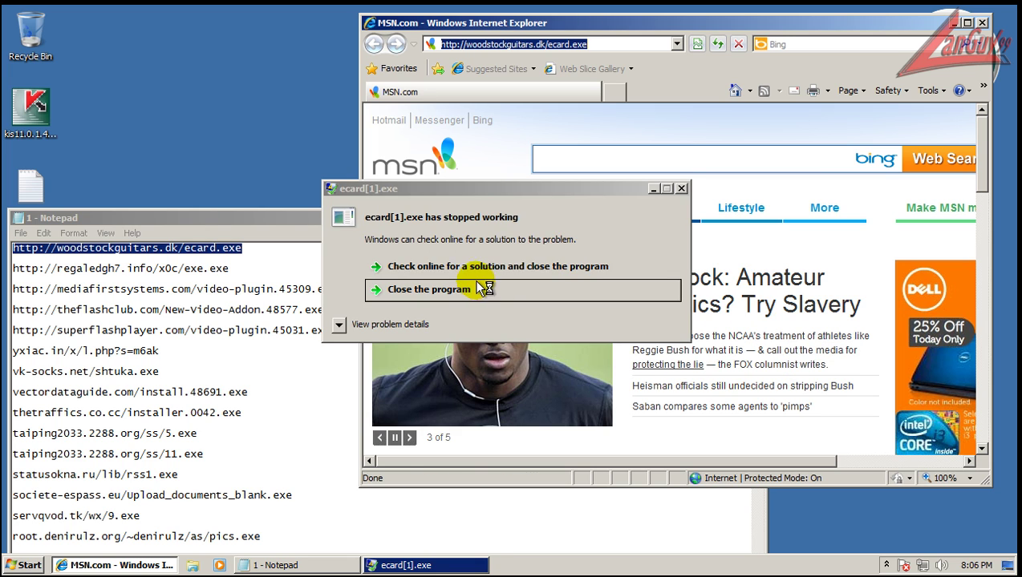
click(482, 289)
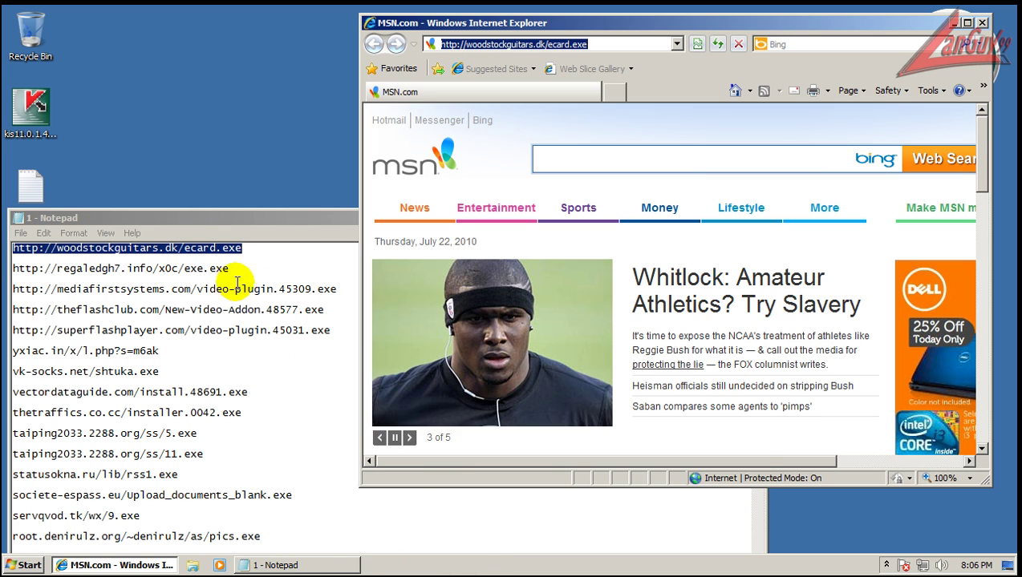
- Load regaledgh7.info/x0c/exe.exe and run it, allowing it to make changes
drag(230, 268, 4, 269)
key(ctrl+c)
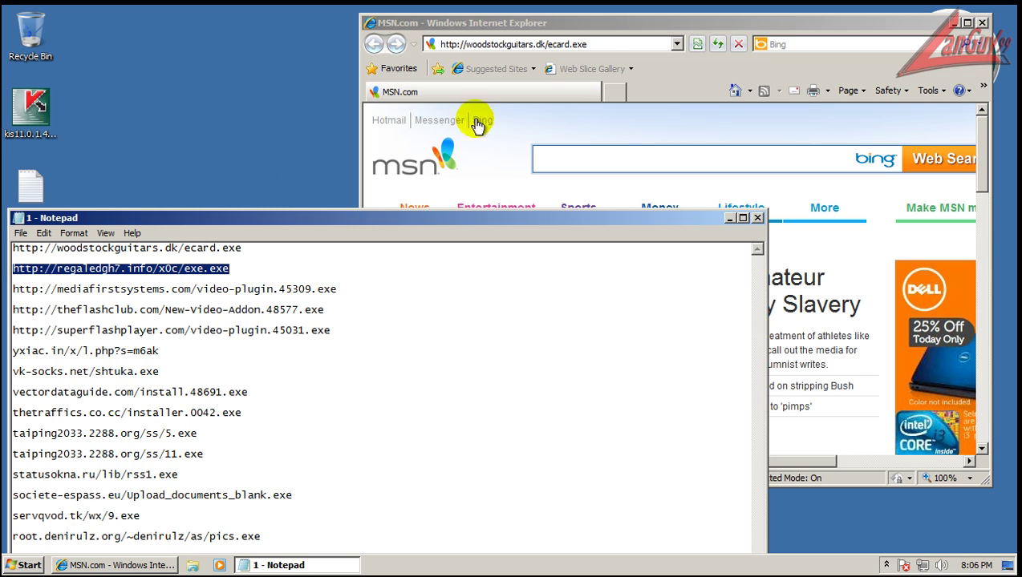
double_click(582, 46)
click(583, 45)
key(ctrl+v)
key(Return)
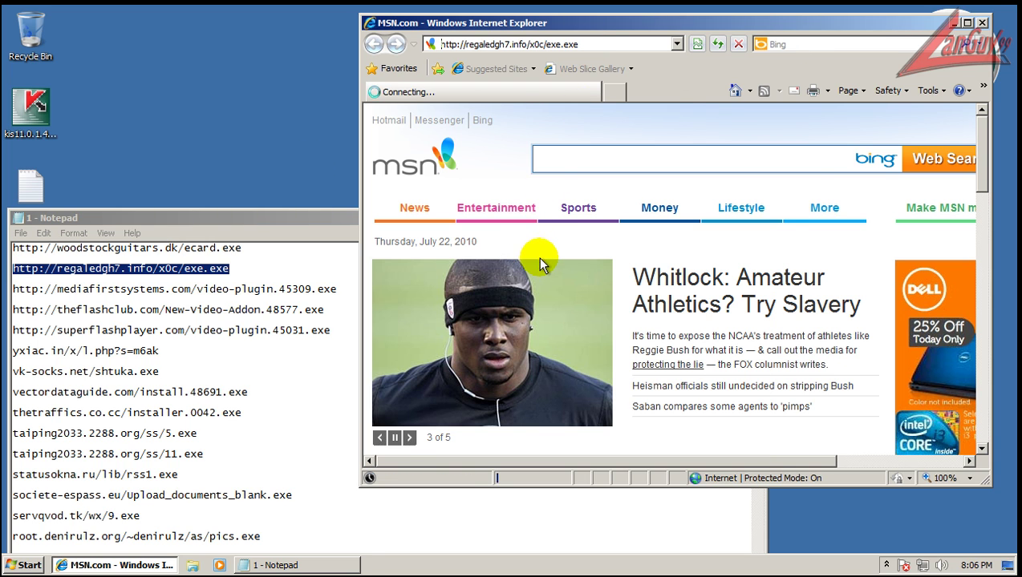
click(463, 299)
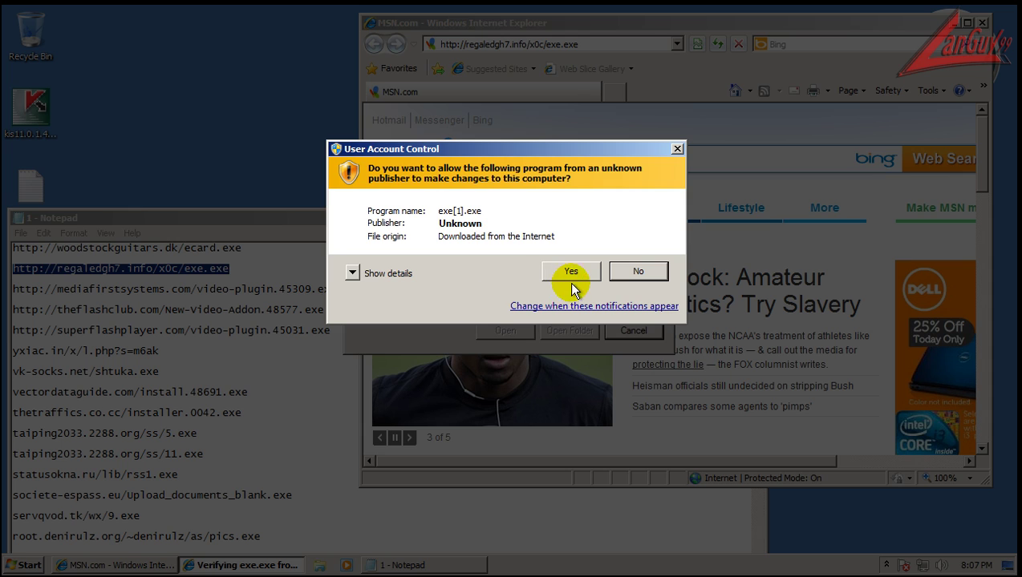
click(570, 273)
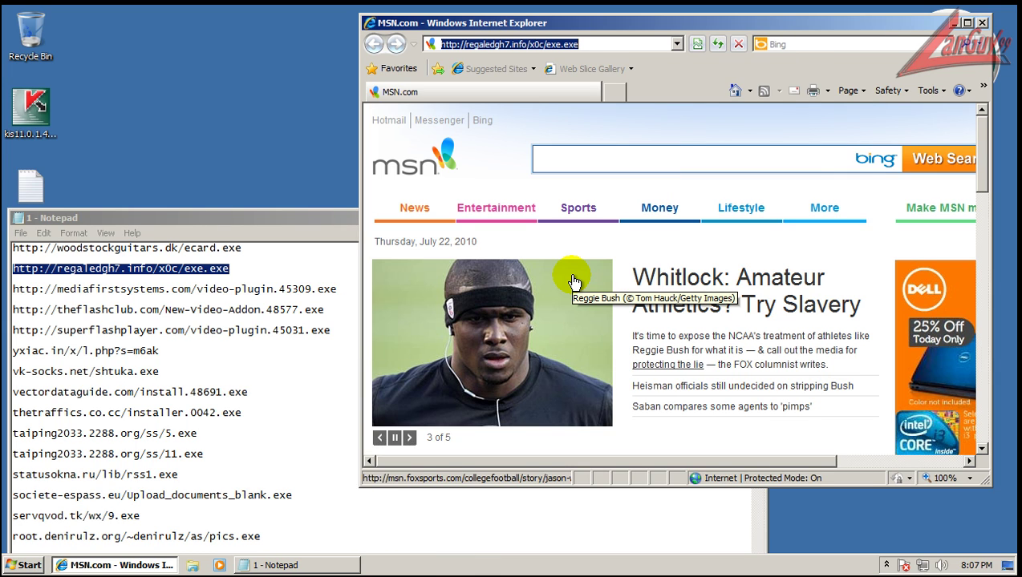
click(331, 286)
- Copy the mediafirstsystems URL from Notepad and load it in Internet Explorer
drag(13, 309, 141, 310)
click(4, 289)
key(shift+End)
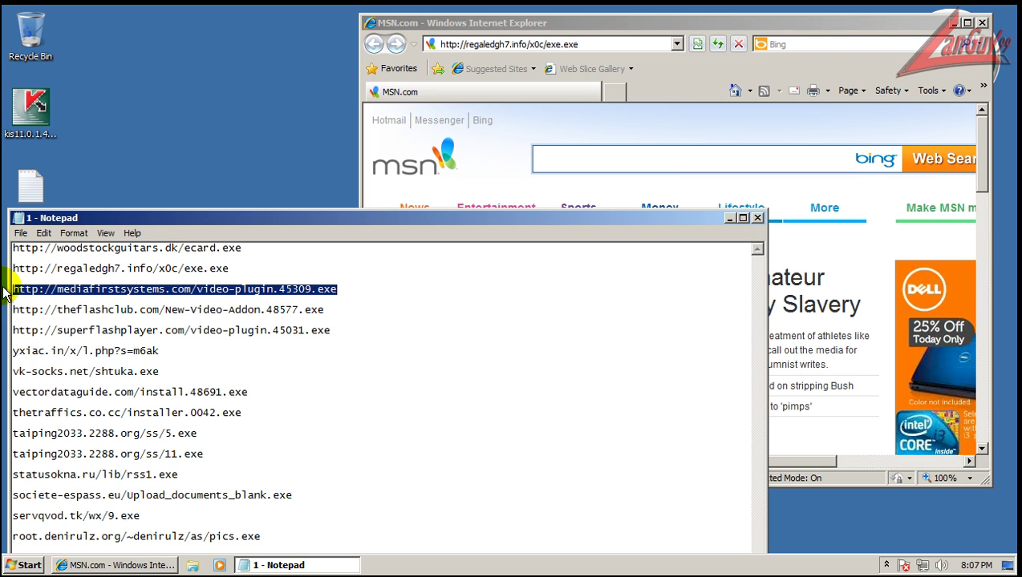
key(ctrl+c)
click(617, 44)
key(ctrl+v)
key(Return)
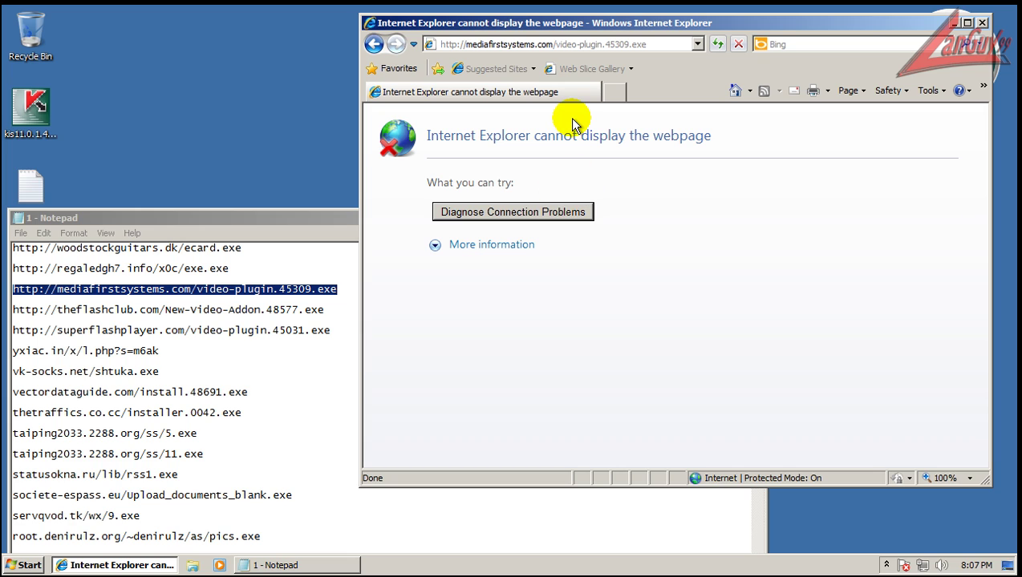
- Copy the theflashclub URL from Notepad and load it in Internet Explorer
click(330, 309)
key(shift+Home)
key(ctrl+c)
click(609, 44)
key(ctrl+v)
key(Return)
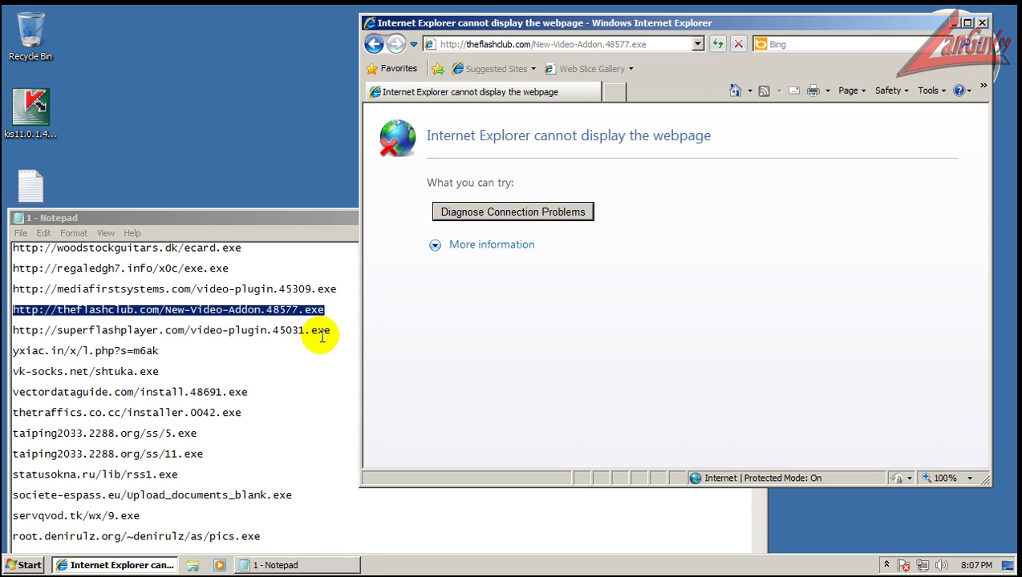
- Copy the superflashplayer URL from Notepad and load it in Internet Explorer
click(332, 329)
key(shift+Home)
key(ctrl+c)
click(642, 44)
key(ctrl+v)
key(Return)
- Copy the yxiac.in address line from the Notepad list
click(170, 350)
key(shift+Home)
key(ctrl+c)
- Load the yxiac.in and vk-socks URLs, which Kaspersky blocks as malicious
click(632, 45)
key(ctrl+v)
key(Return)
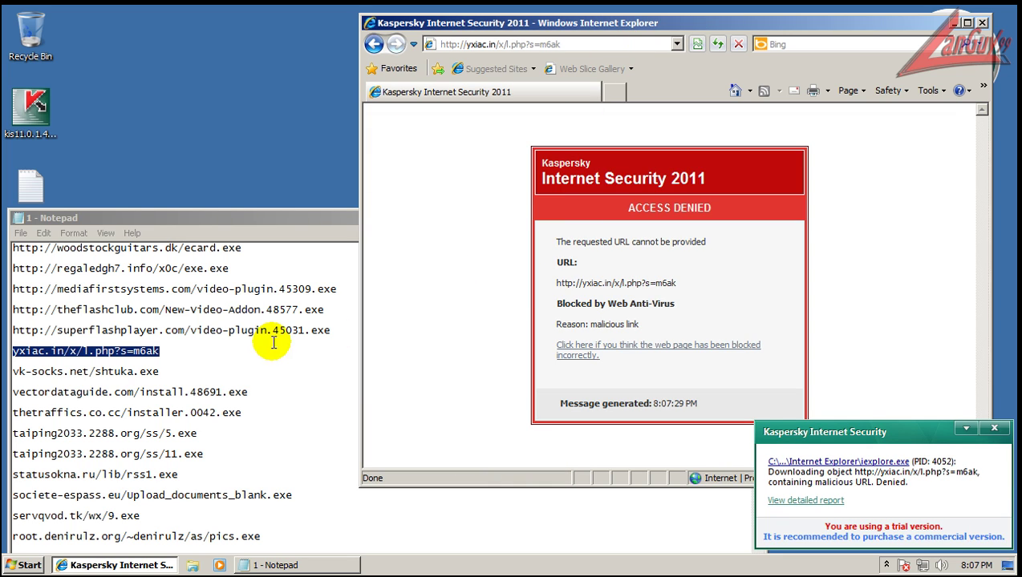
click(160, 365)
key(shift+Home)
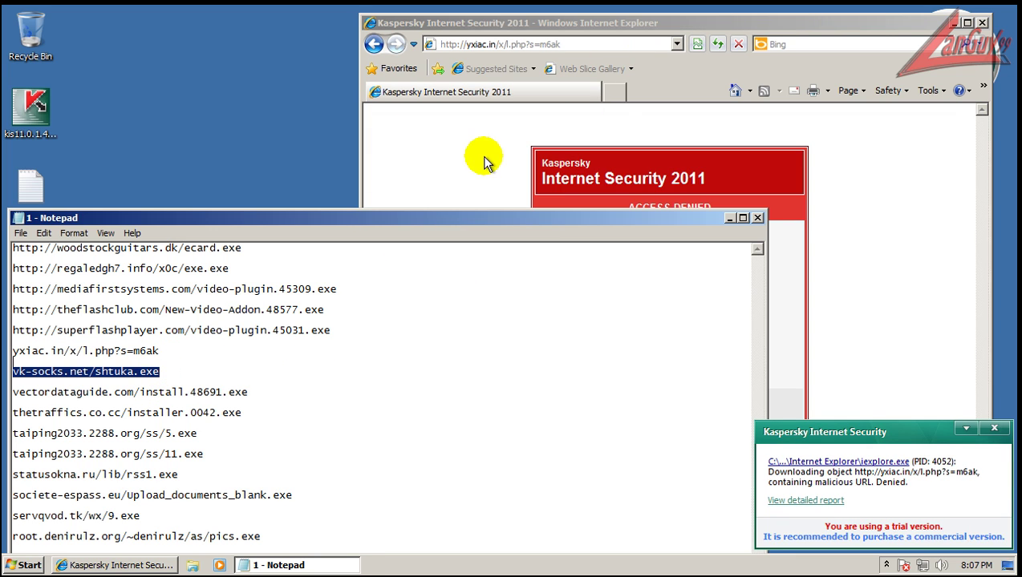
click(623, 45)
key(ctrl+v)
key(Return)
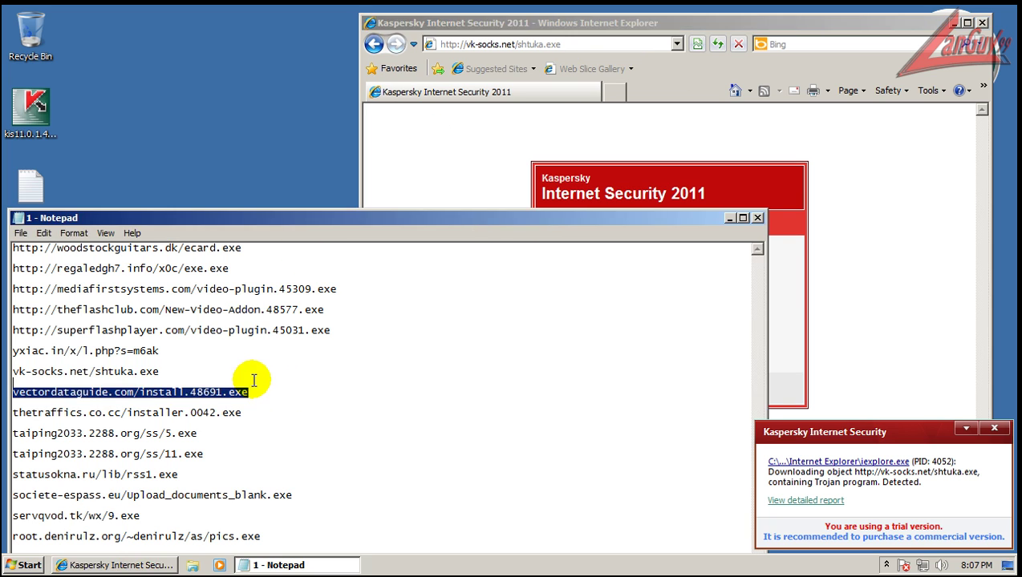
- Load the vectordataguide URL and run install.48691.exe, allowing it to make changes
click(639, 46)
key(ctrl+v)
key(Return)
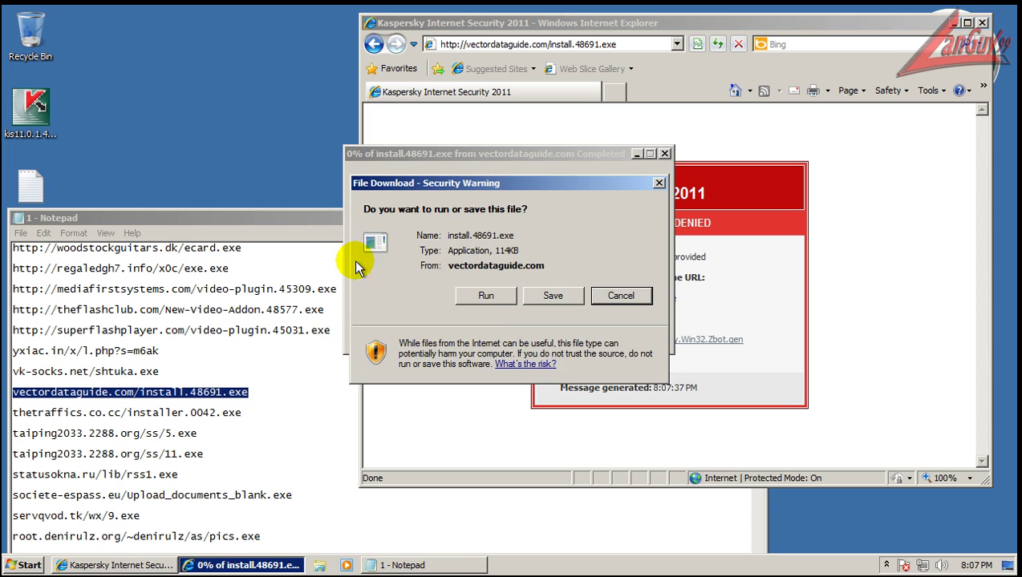
click(486, 298)
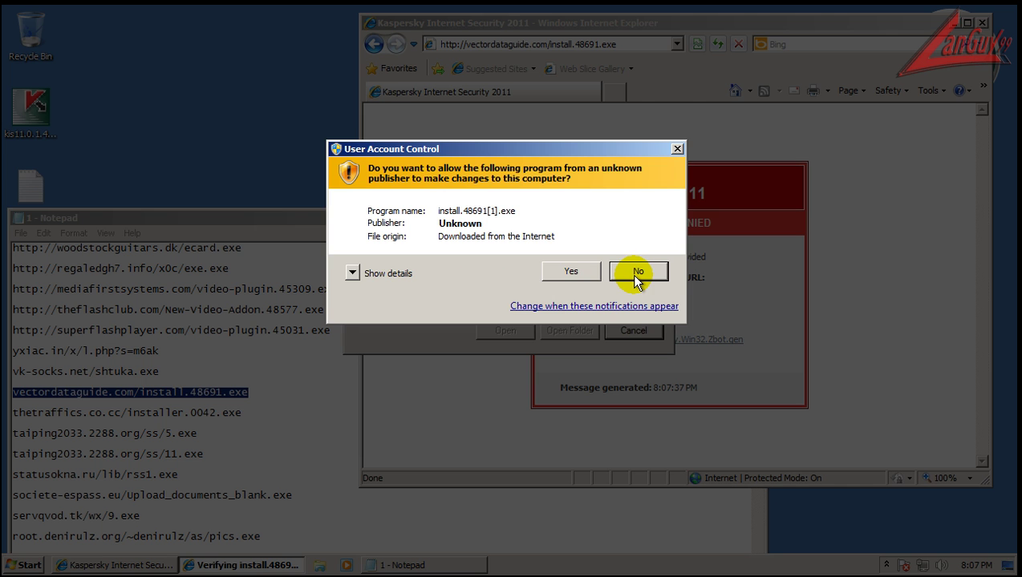
click(631, 273)
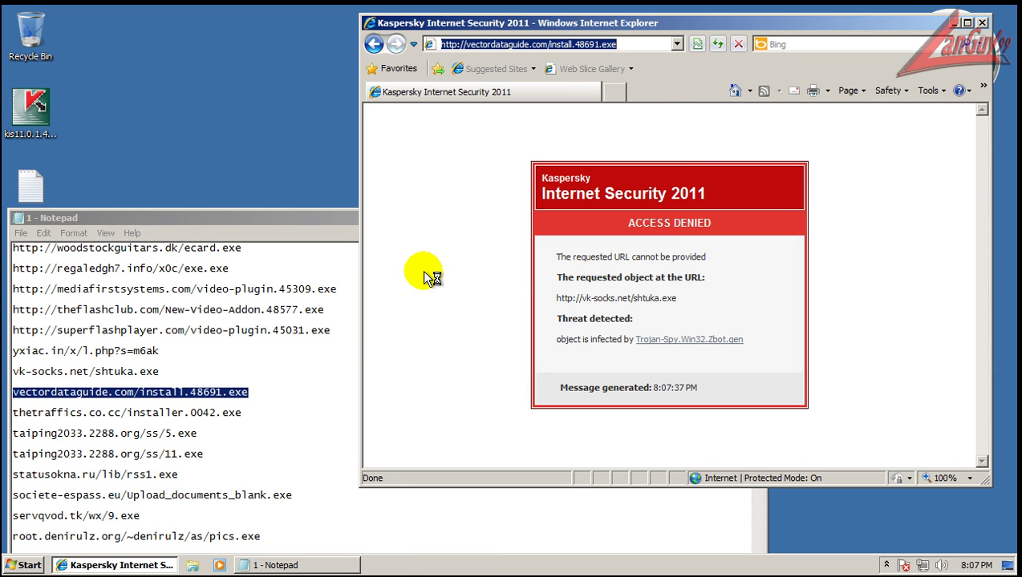
- Load the thetraffics.co.cc installer URL, blocked as HEUR:Trojan.Win32.Generic
click(242, 412)
key(shift+Home)
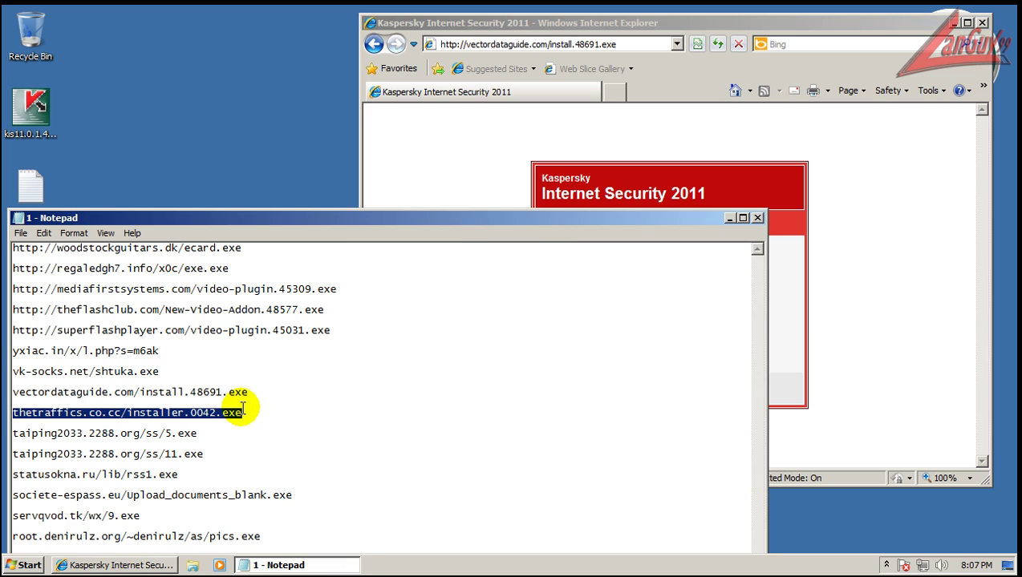
click(589, 44)
click(638, 46)
key(ctrl+v)
key(Return)
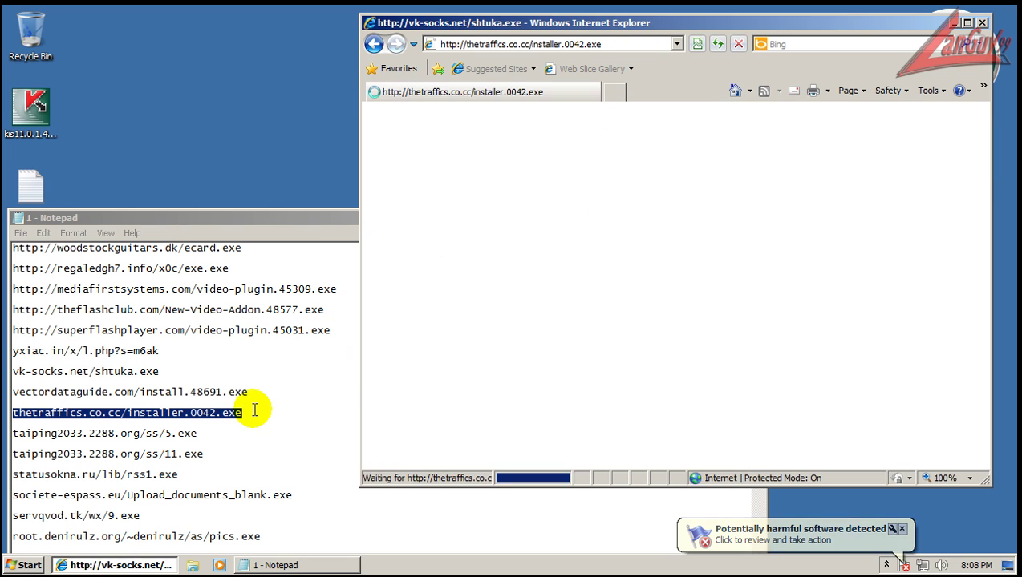
- Copy the taiping2033 5.exe URL from the Notepad list
click(197, 433)
key(shift+Home)
click(594, 44)
key(ctrl+v)
key(Return)
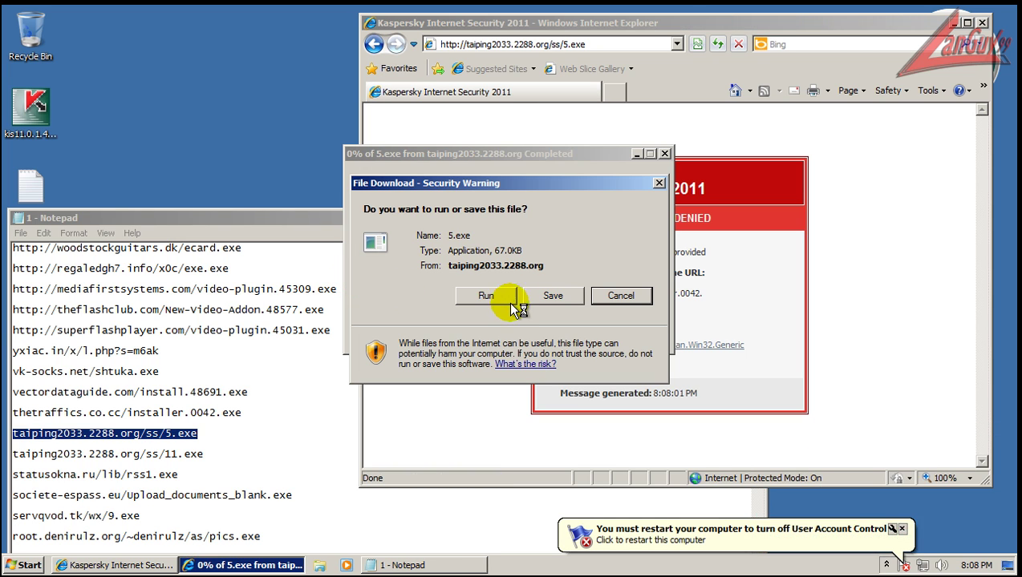
click(490, 296)
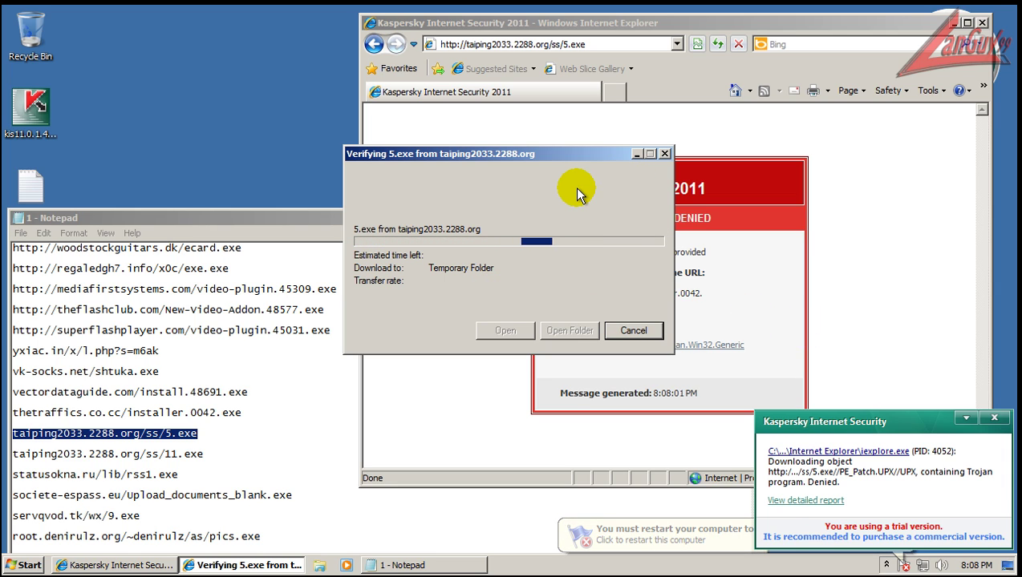
double_click(206, 454)
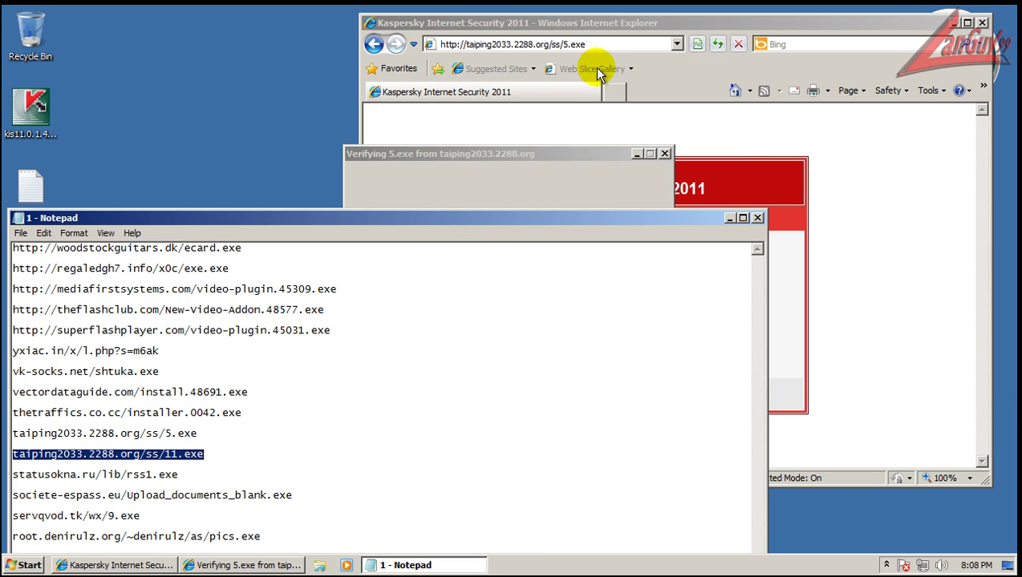
click(608, 44)
click(607, 45)
key(ctrl+v)
key(Return)
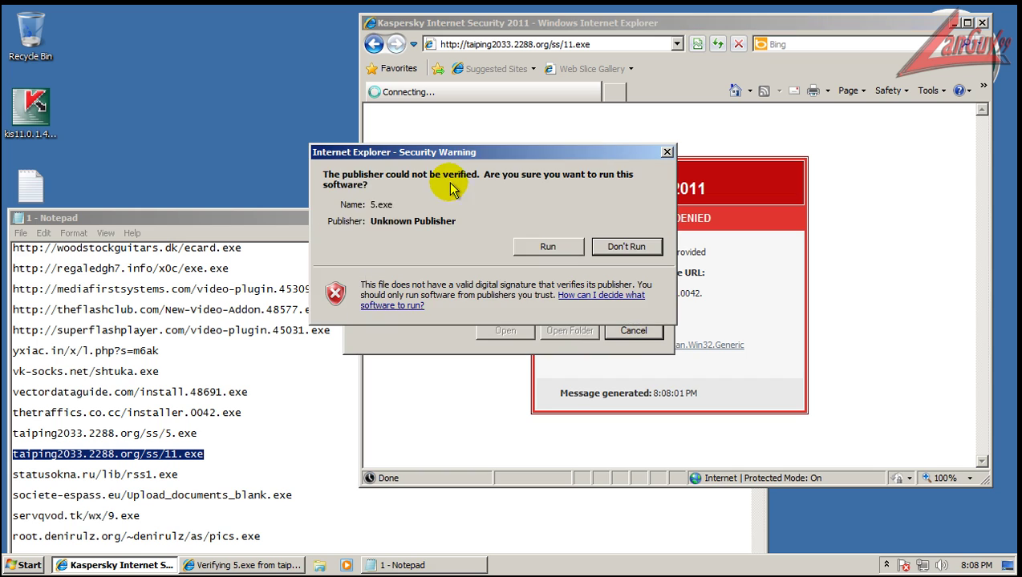
click(531, 243)
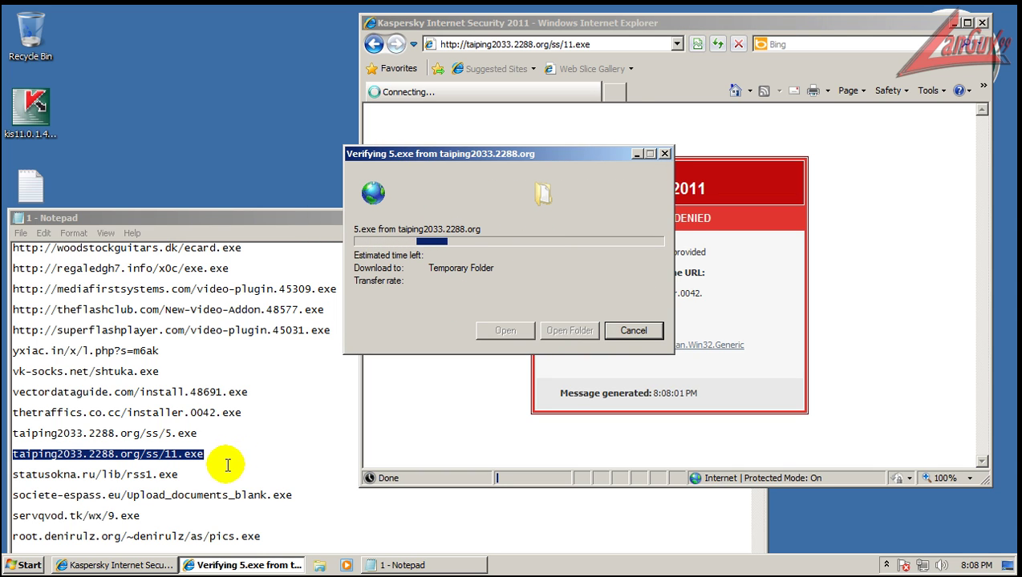
- Dismiss the error and run 11.exe, which Kaspersky denies as Trojan-Downloader.Win32.Agent.dssk
right_click(185, 455)
click(241, 317)
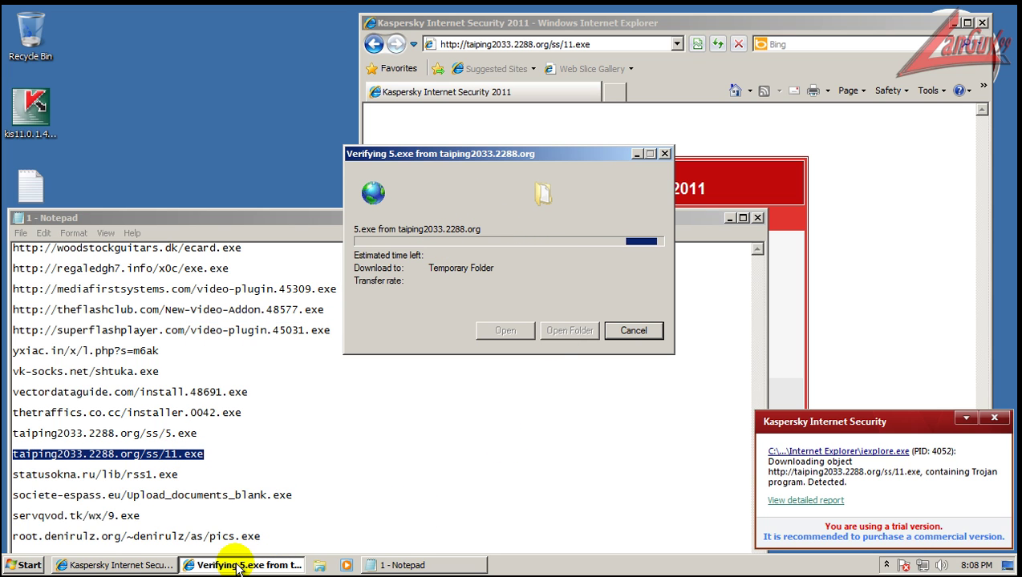
click(695, 298)
click(589, 186)
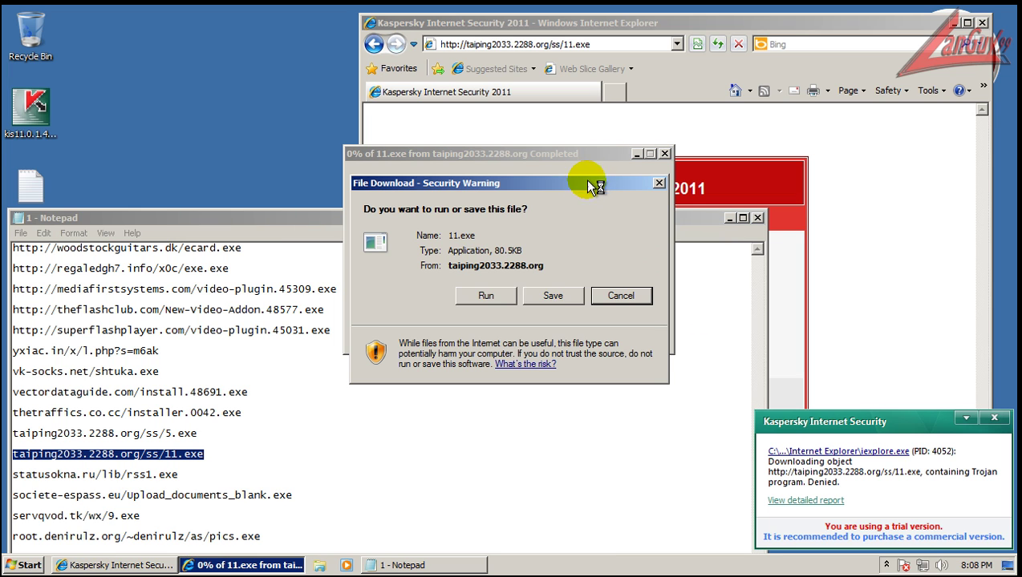
click(484, 293)
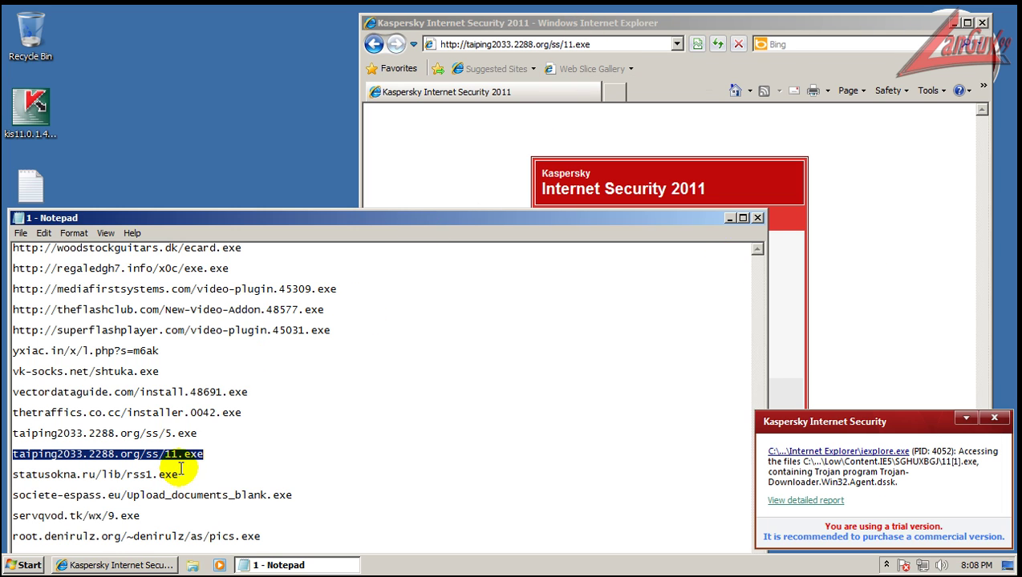
double_click(181, 471)
- Load the statusokna rss1.exe URL in Internet Explorer and neutralize the detected threats
key(ctrl+c)
click(593, 44)
key(ctrl+v)
key(Return)
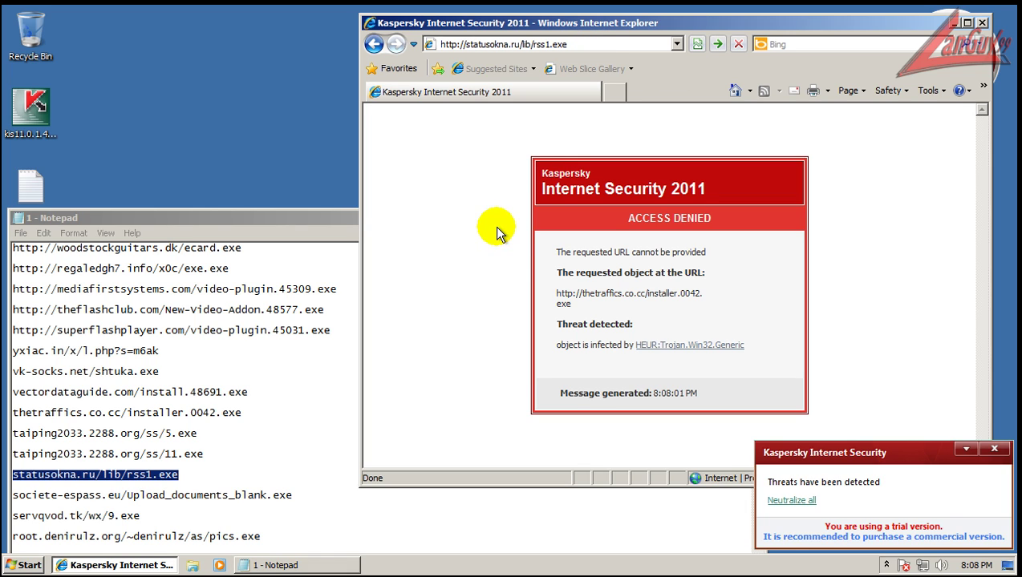
click(799, 504)
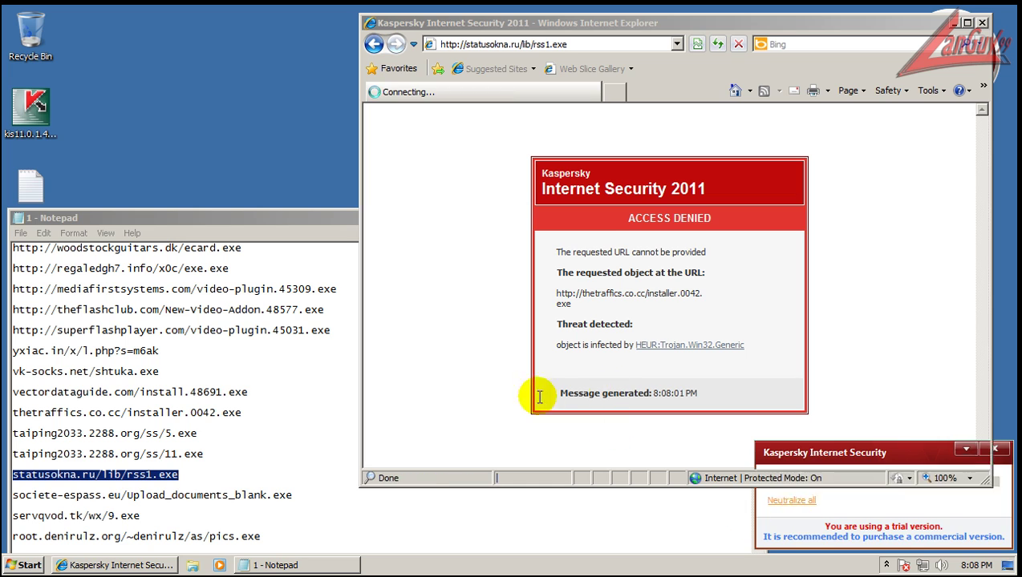
- Load the societe-espass URL in Internet Explorer and close the Kaspersky notification
double_click(294, 493)
click(642, 42)
click(637, 44)
key(ctrl+v)
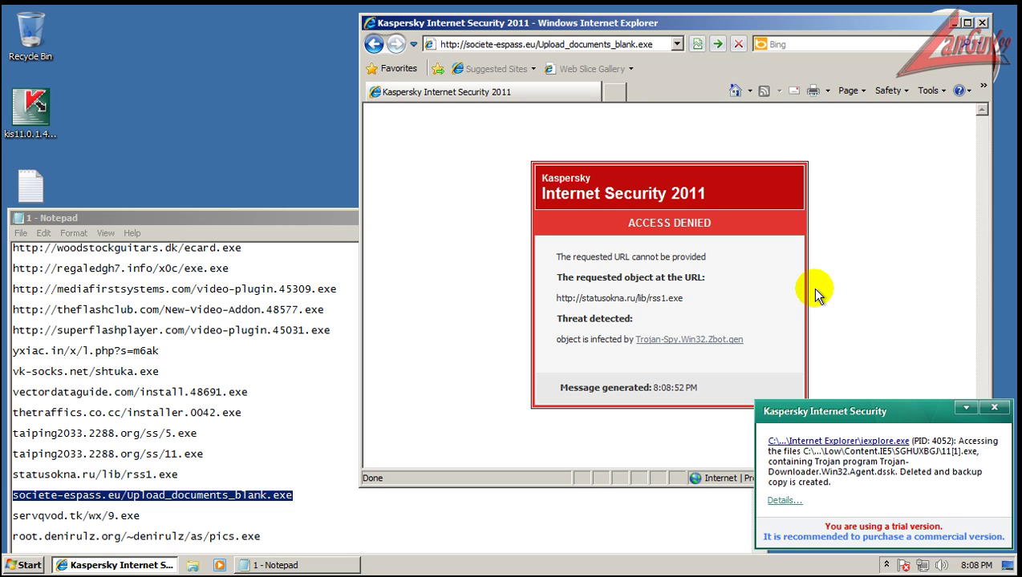
key(Return)
click(997, 412)
click(660, 46)
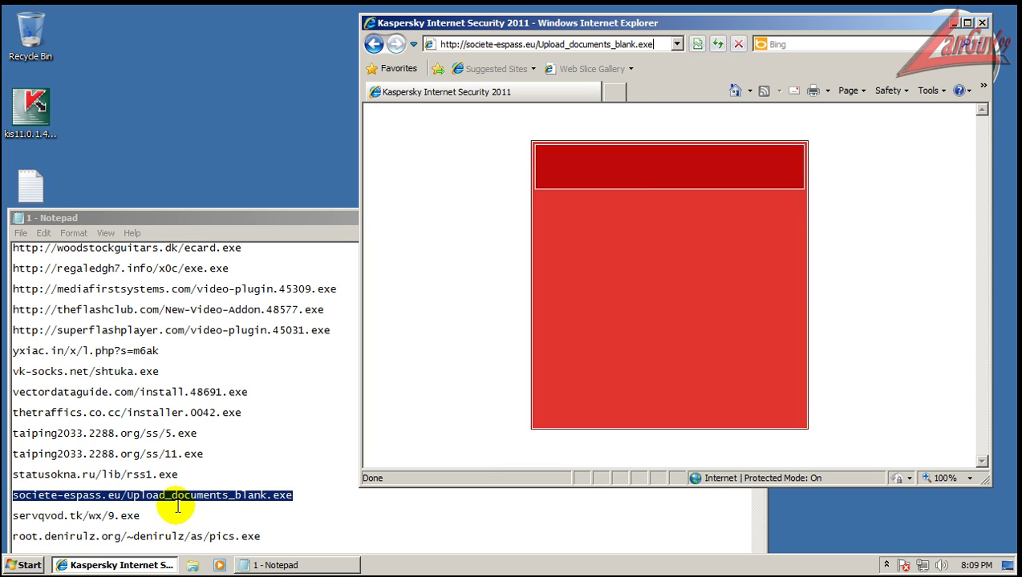
- Load the servqvod.tk 9.exe URL, which Kaspersky blocks as a Trojan
double_click(136, 518)
click(594, 46)
key(ctrl+v)
key(Return)
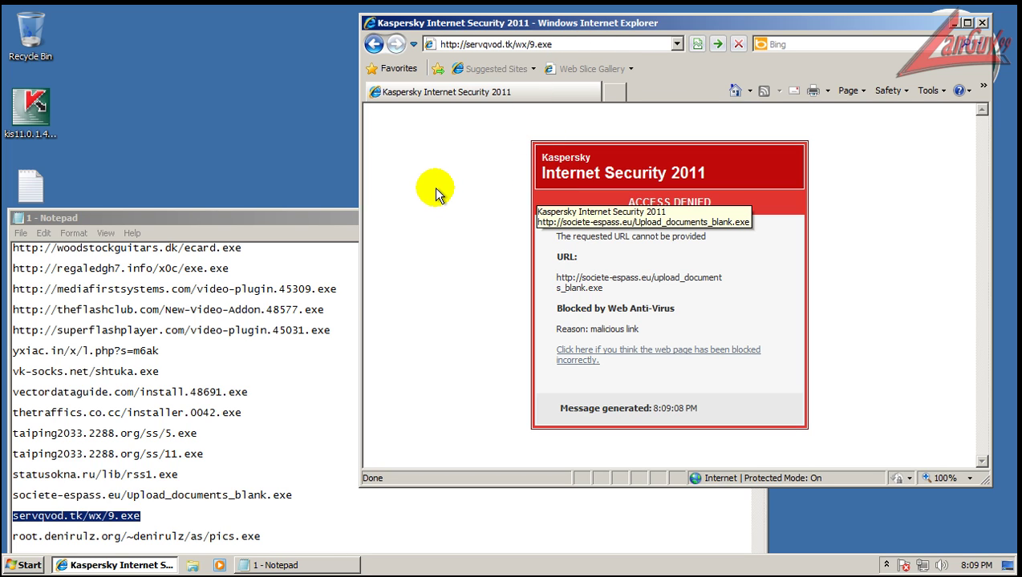
key(Return)
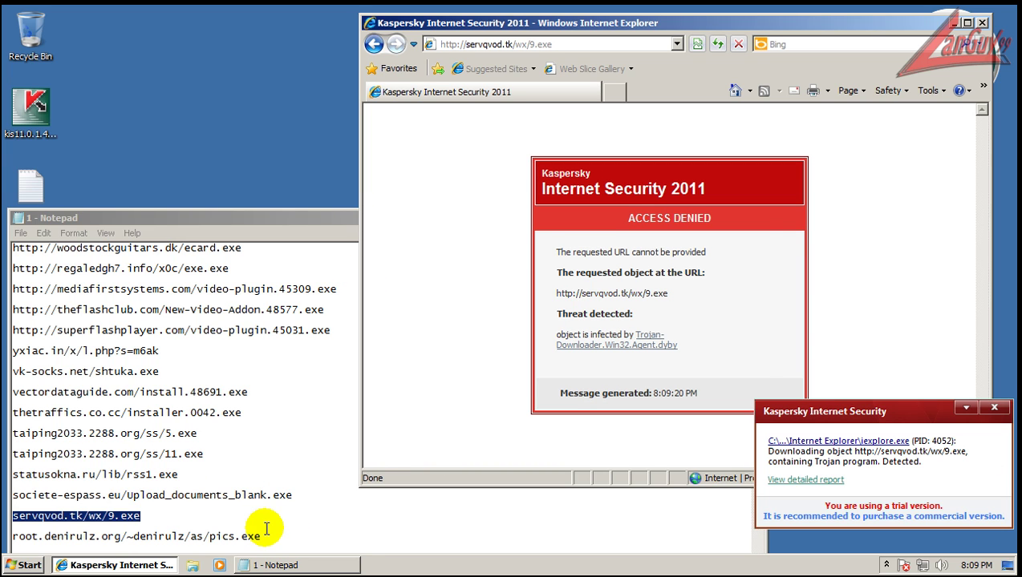
- Load the root.denirulz.org pics.exe URL, close the Kaspersky alert, and move Notepad higher
click(267, 537)
key(shift+Home)
key(ctrl+c)
click(577, 41)
key(ctrl+v)
key(Return)
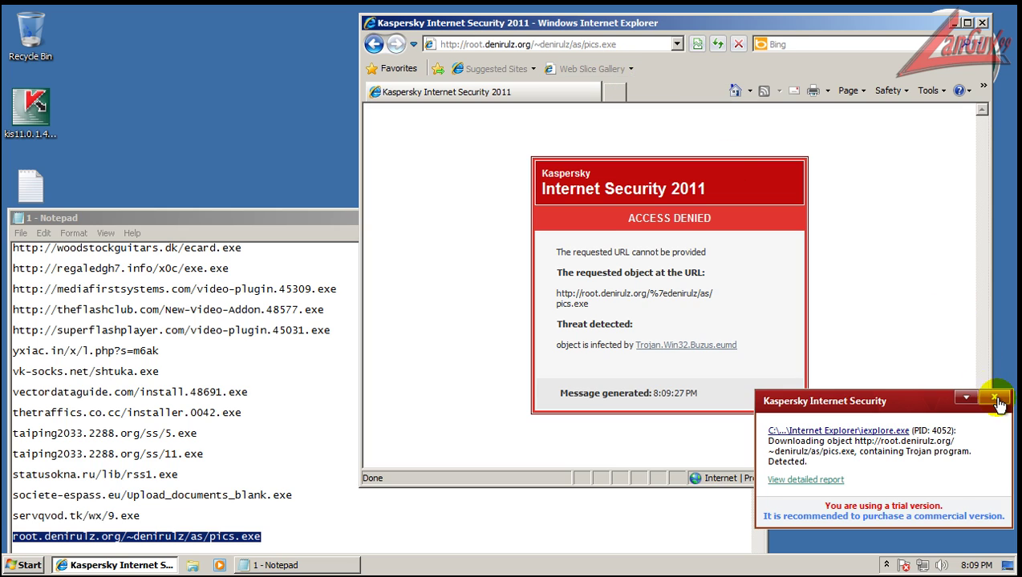
click(994, 398)
click(290, 235)
mouse_move(291, 219)
mouse_down()
mouse_move(298, 93)
mouse_move(311, 76)
mouse_up()
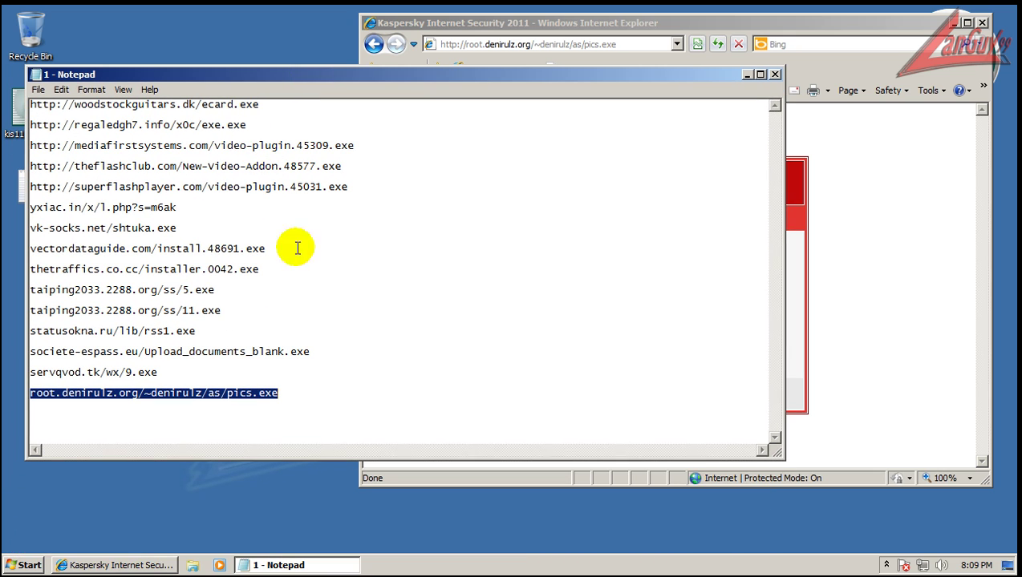
- Load the multimediatop URL and allow the downloaded load24345.45047.exe to run
click(765, 25)
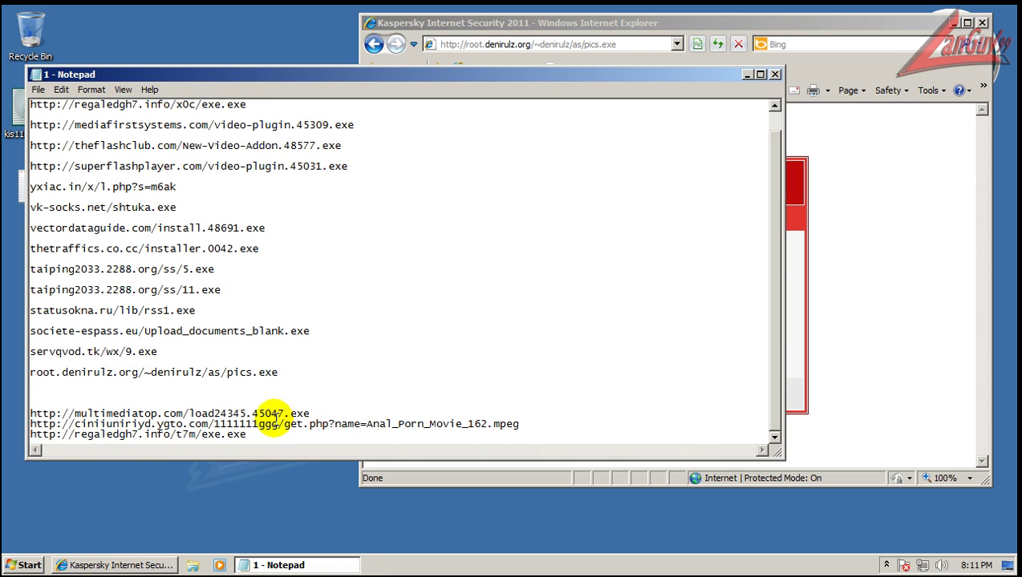
drag(324, 416, 16, 416)
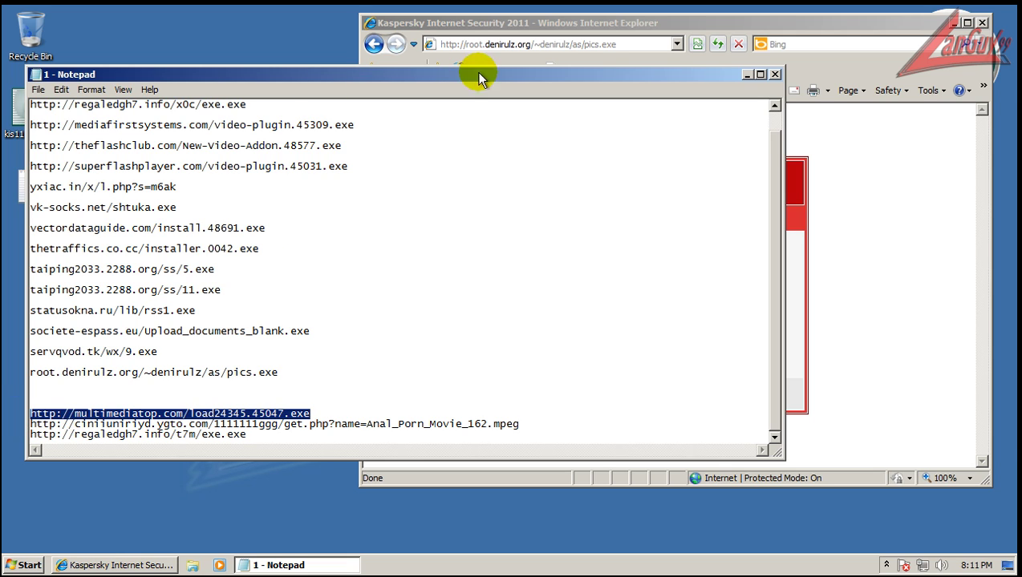
click(581, 48)
key(ctrl+v)
key(Return)
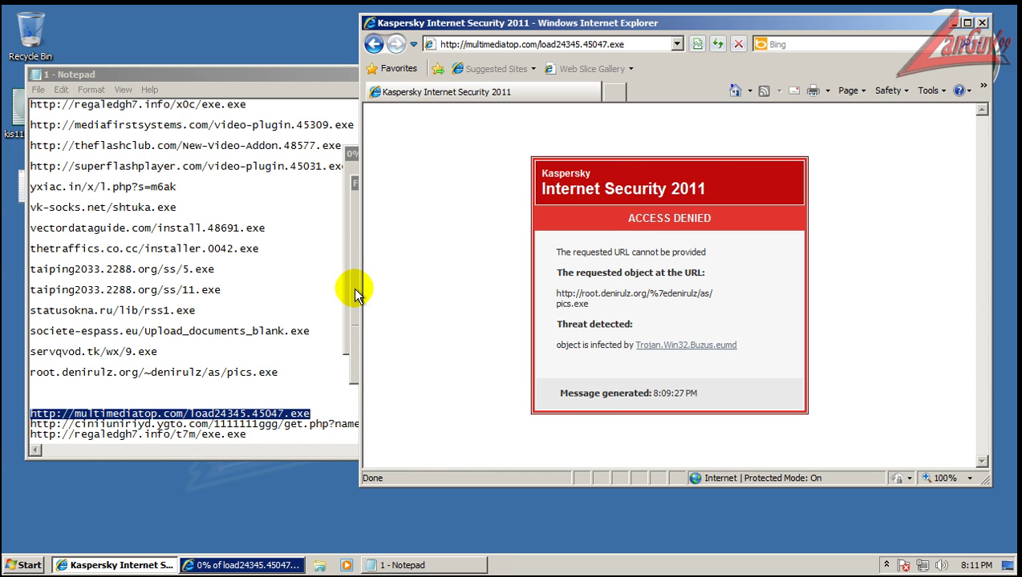
click(498, 299)
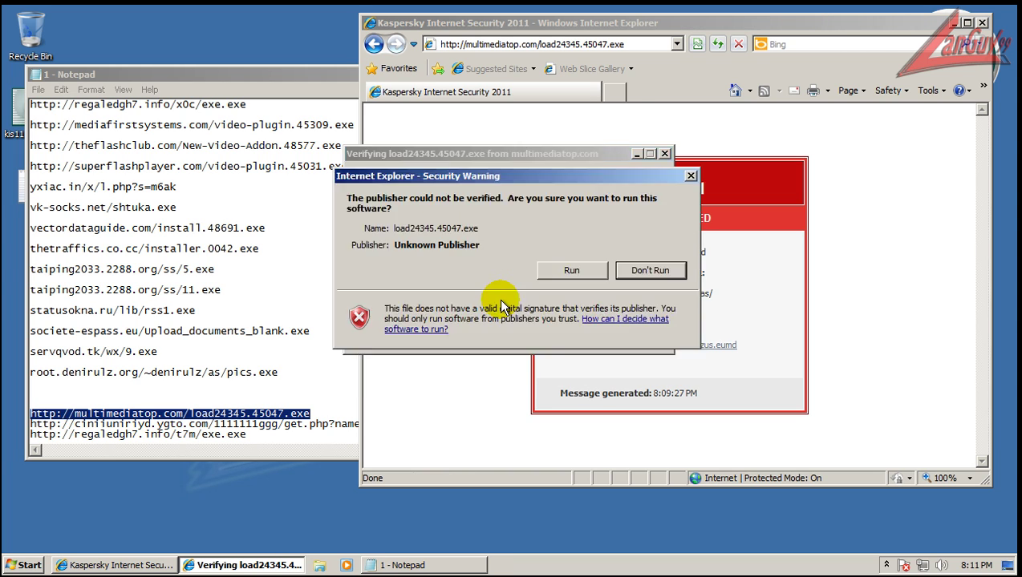
click(547, 272)
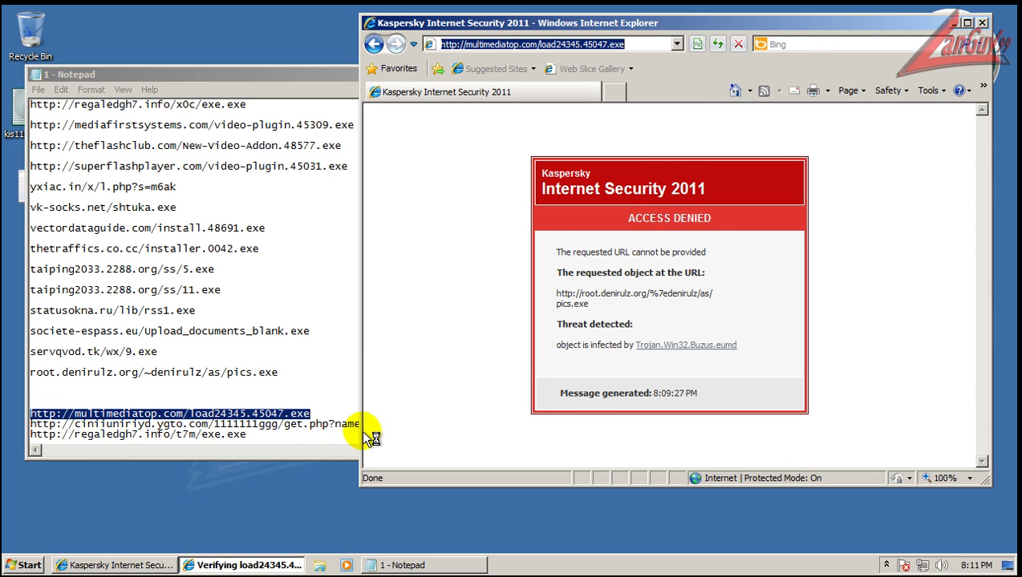
- Paste the ciniiuniriyd URL into Internet Explorer's address bar and load it
click(352, 421)
drag(530, 430, 520, 417)
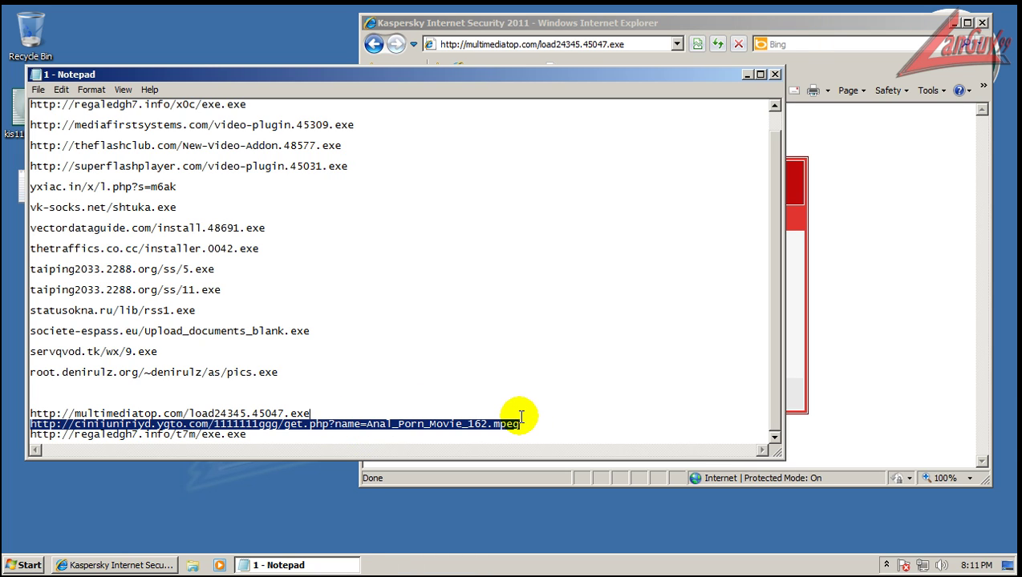
click(696, 22)
right_click(641, 45)
click(665, 101)
key(Return)
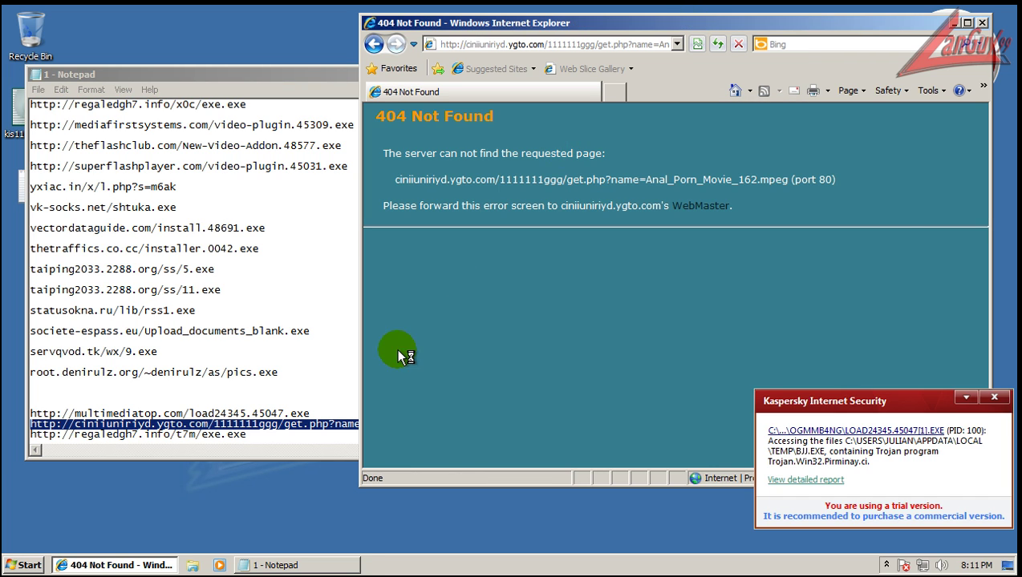
click(273, 431)
- Choose 'Yes, disinfect with reboot', dismiss the Bad Image error, and raise the progress window
drag(239, 425, 258, 433)
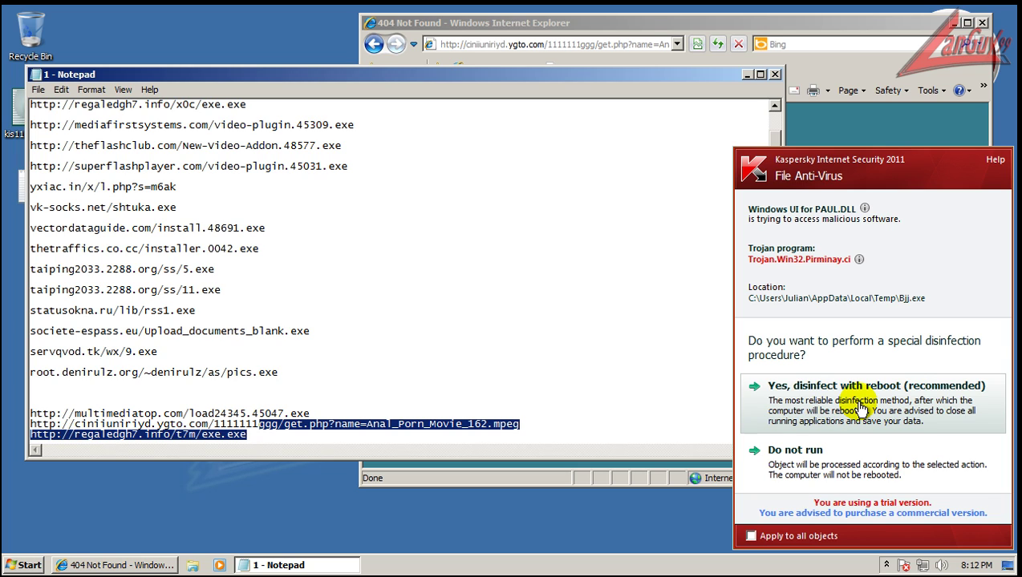
click(860, 408)
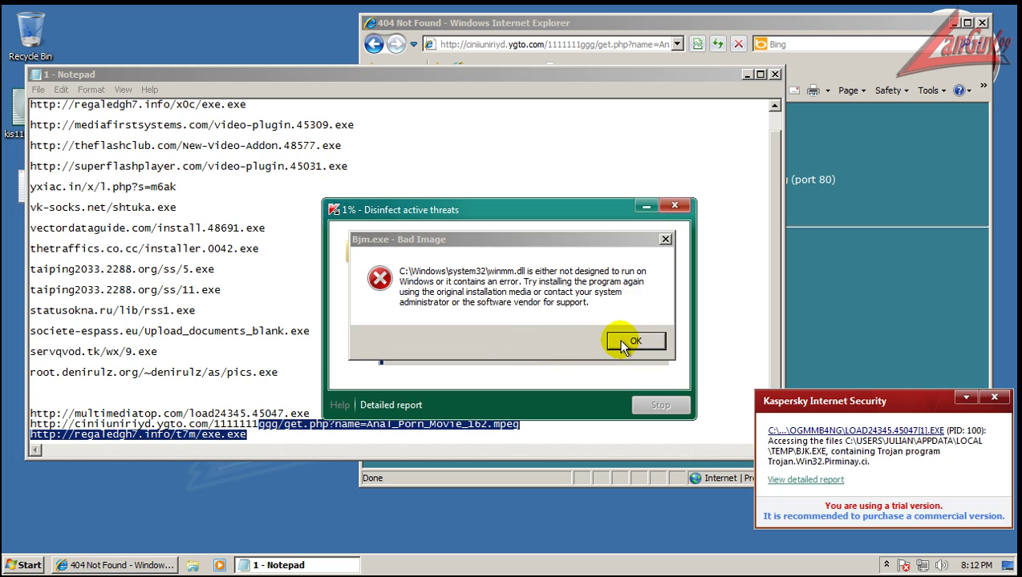
click(633, 343)
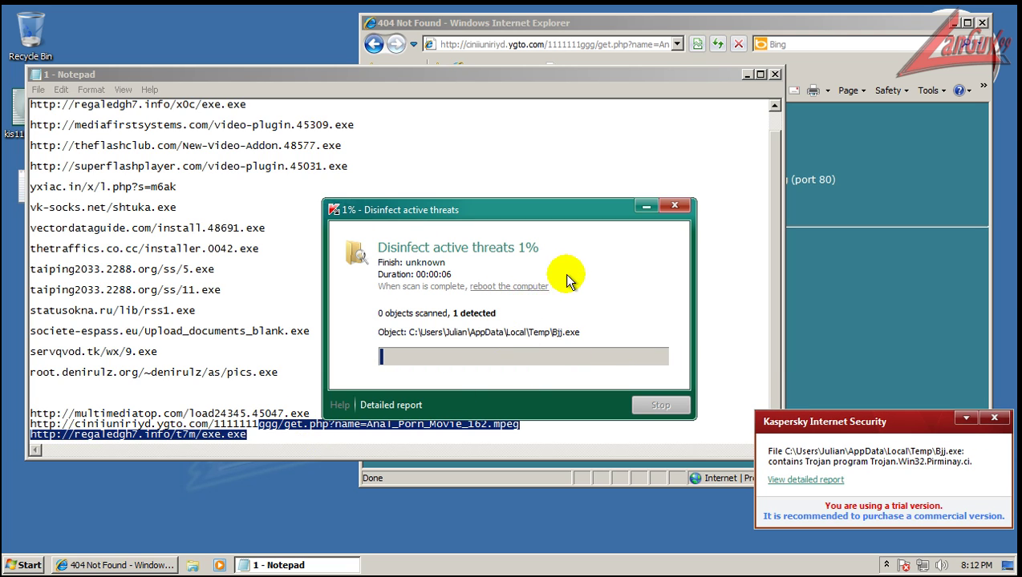
drag(539, 209, 540, 142)
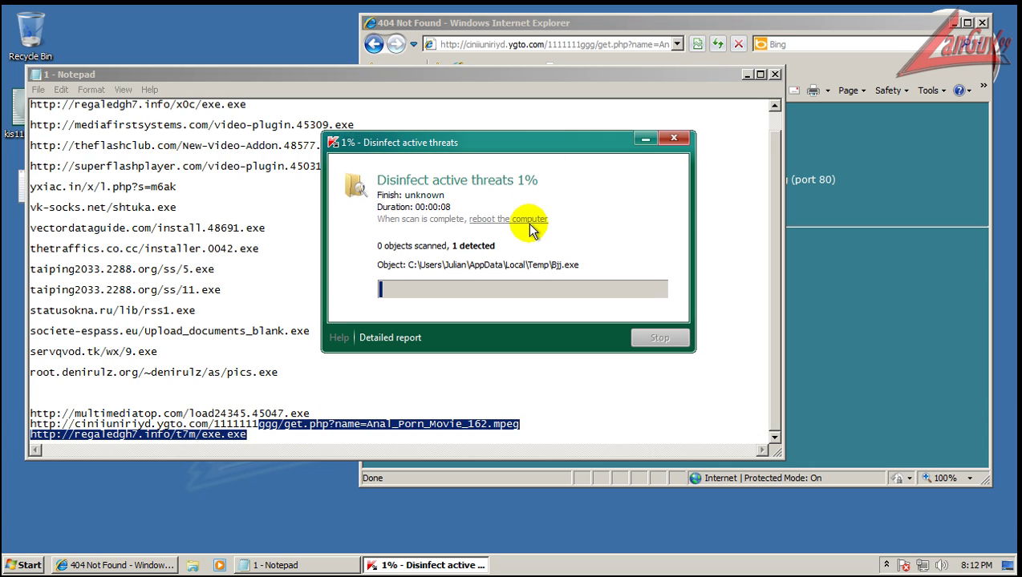
- Copy the last regaledgh7 URL from Notepad and move the disinfection window left
click(277, 425)
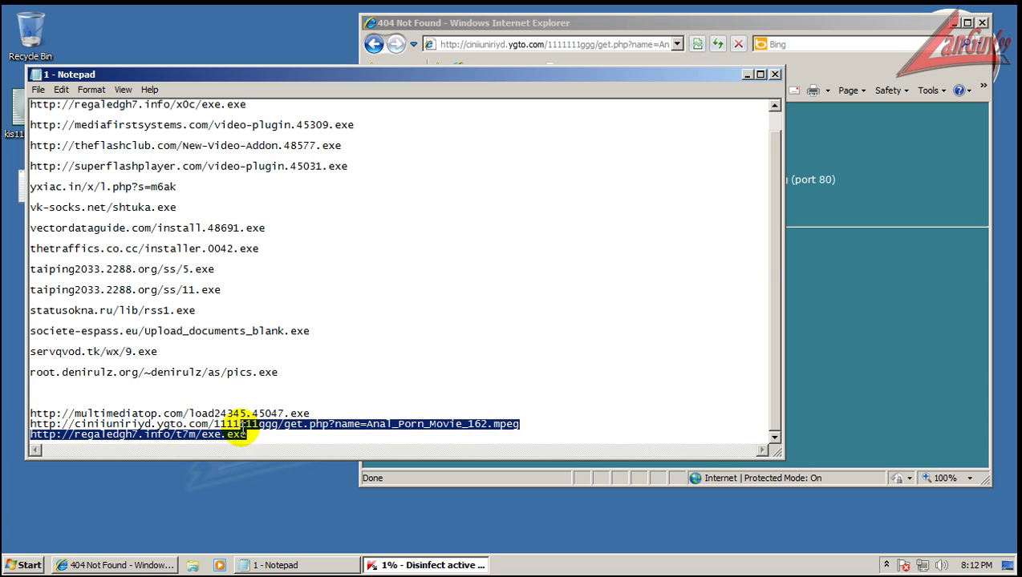
drag(247, 434, 30, 433)
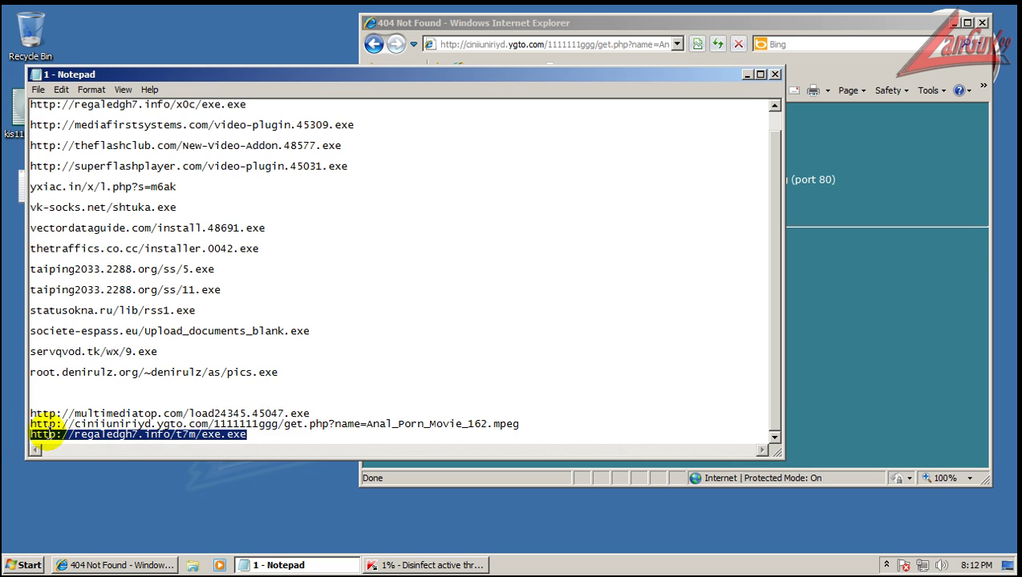
right_click(46, 436)
click(72, 291)
click(399, 554)
mouse_move(517, 114)
mouse_down()
mouse_move(357, 113)
mouse_move(314, 48)
mouse_up()
- Load the regaledgh7.info exe.exe URL and dismiss the Bad Image and download errors
click(529, 45)
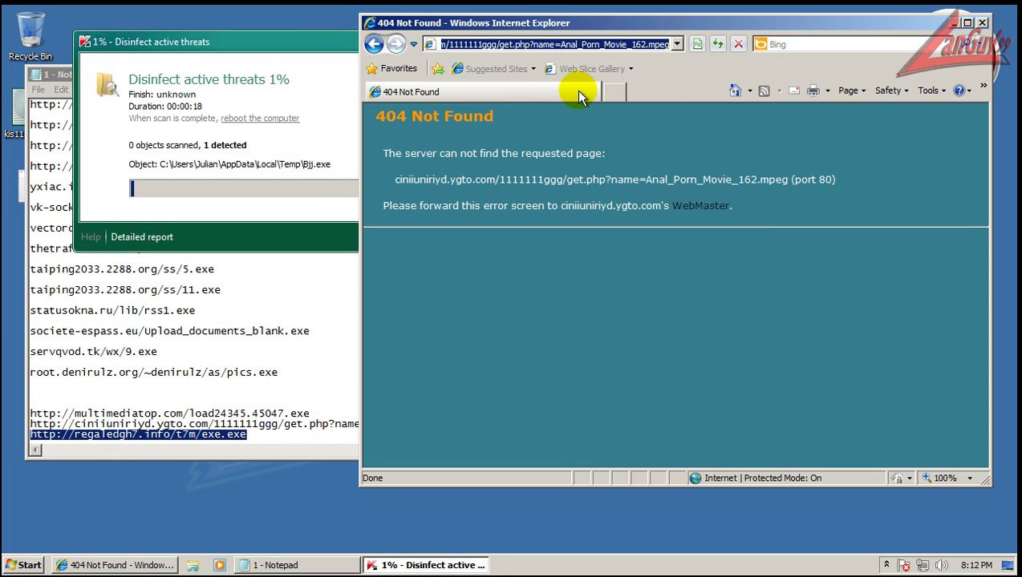
right_click(523, 45)
click(590, 98)
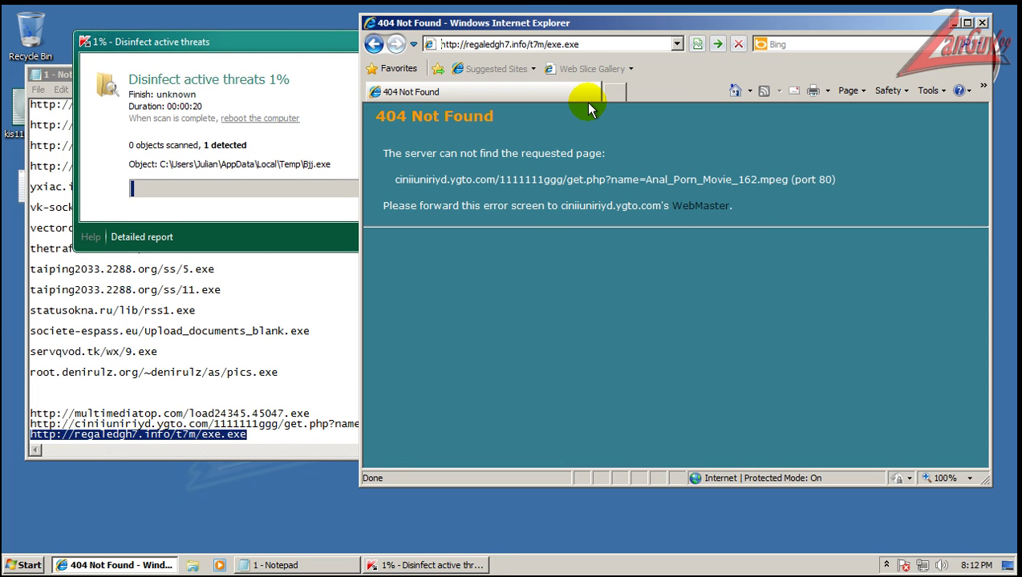
key(Return)
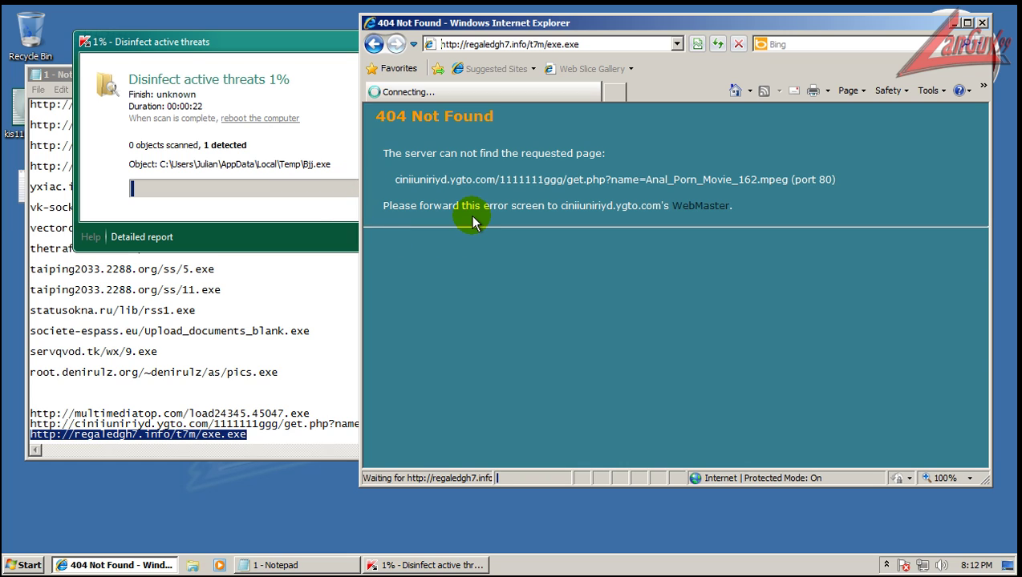
click(56, 74)
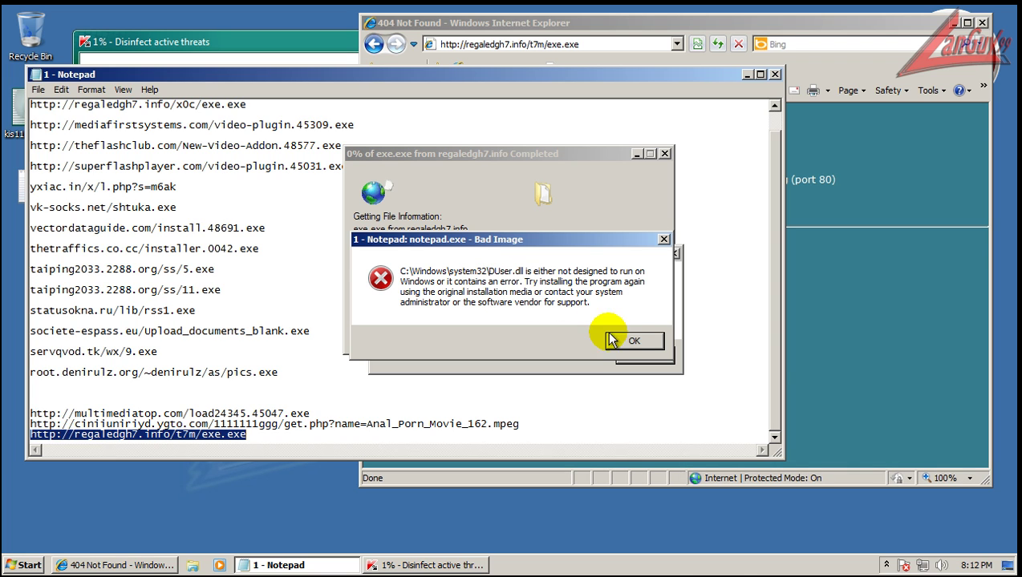
click(624, 339)
click(644, 356)
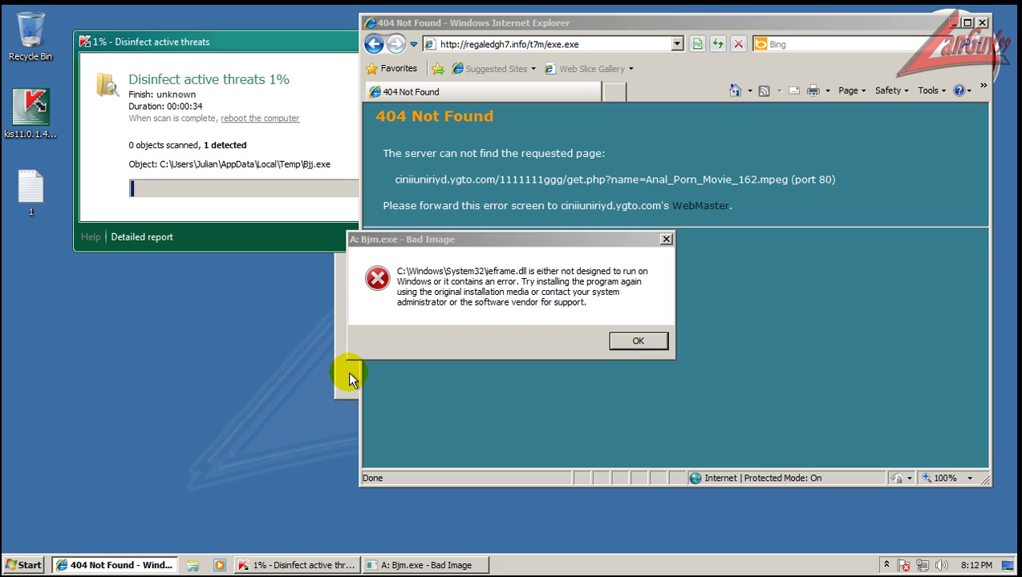
click(629, 342)
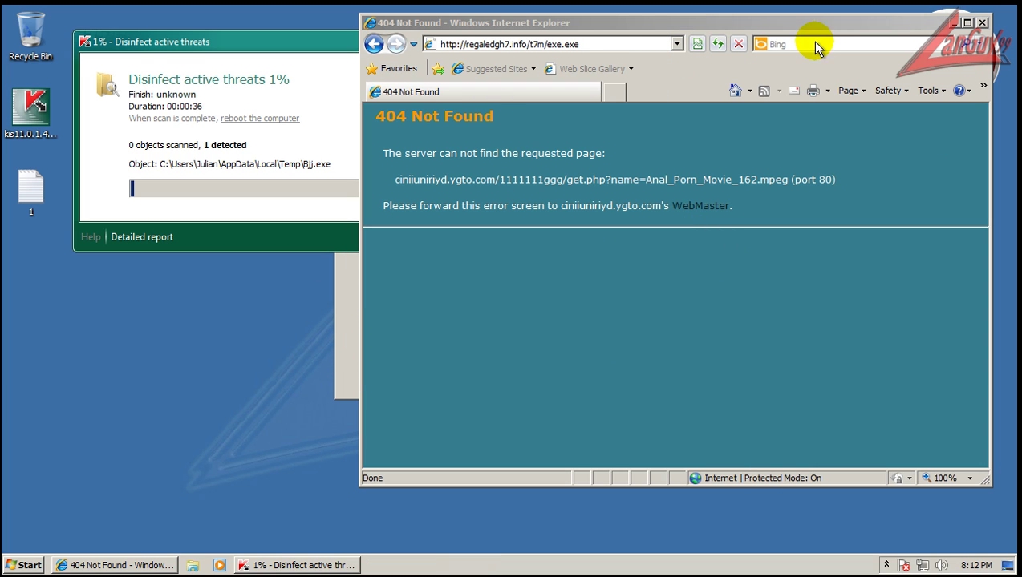
- Retry the exe.exe address and dismiss the resulting application and download errors
click(952, 23)
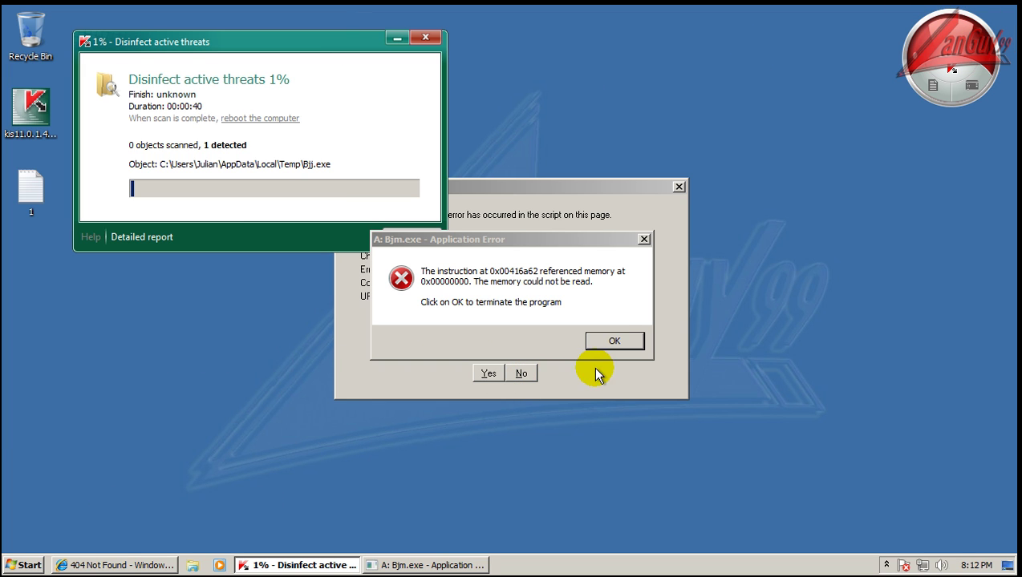
click(622, 343)
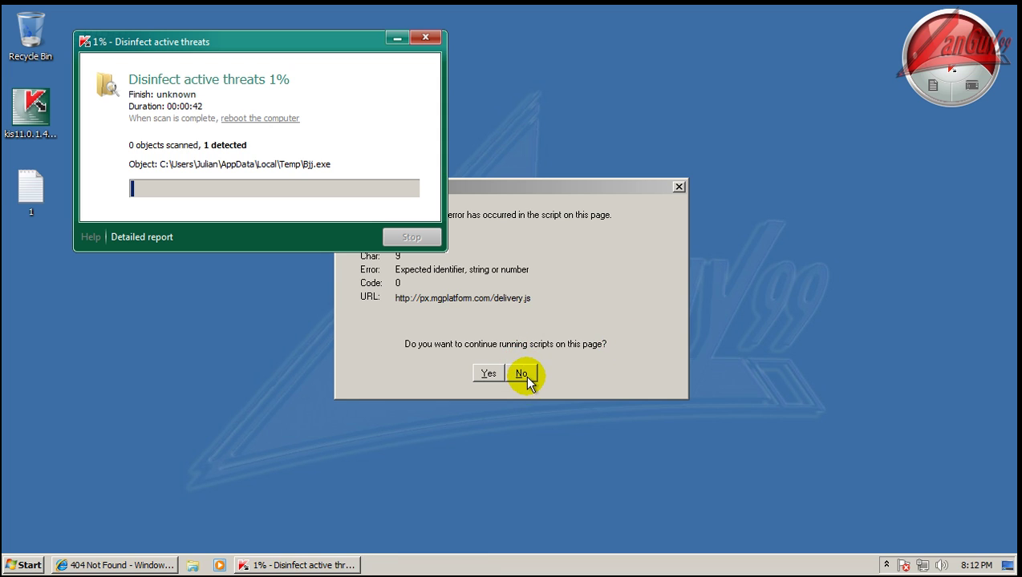
click(152, 564)
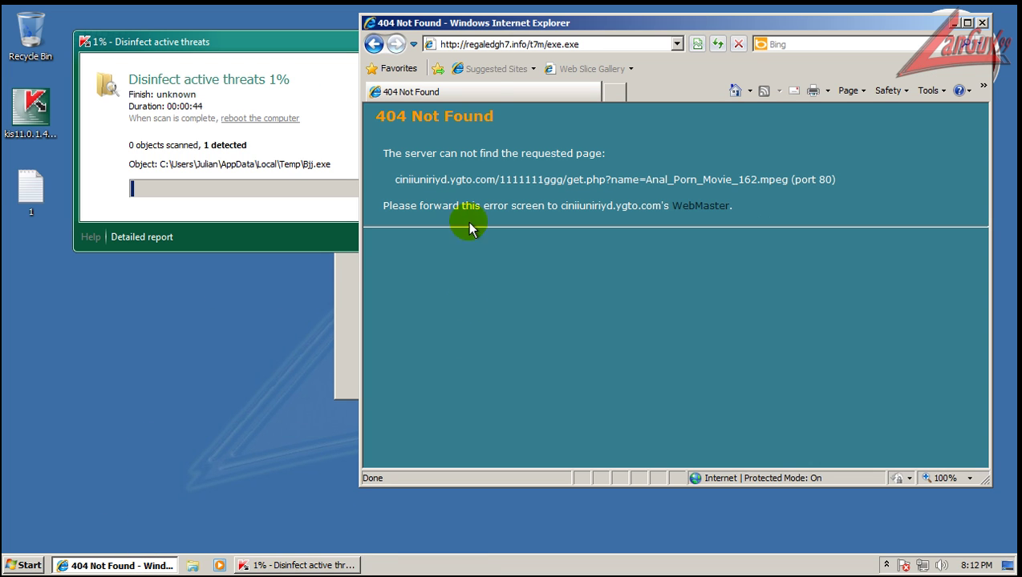
click(577, 42)
key(Return)
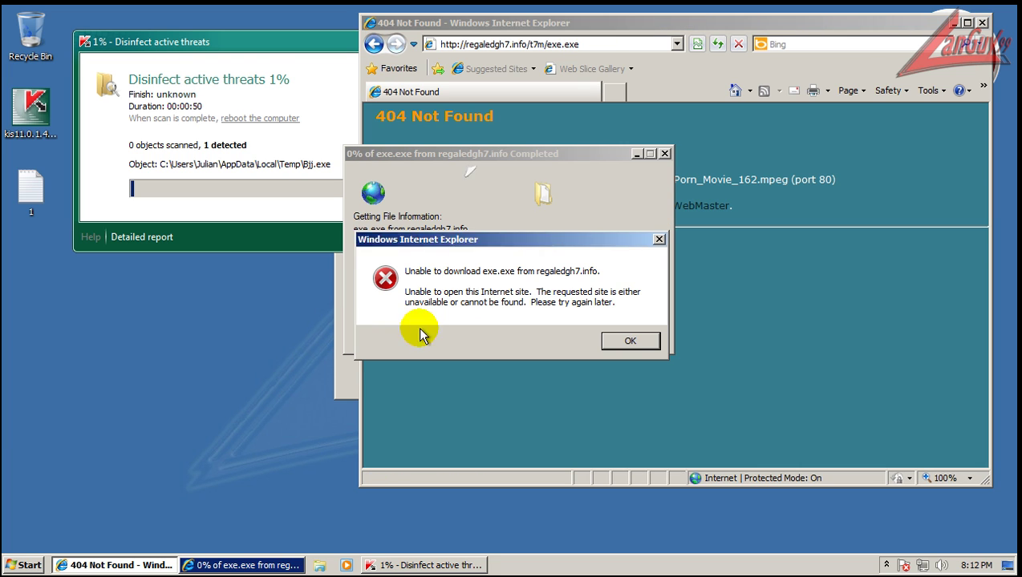
click(633, 342)
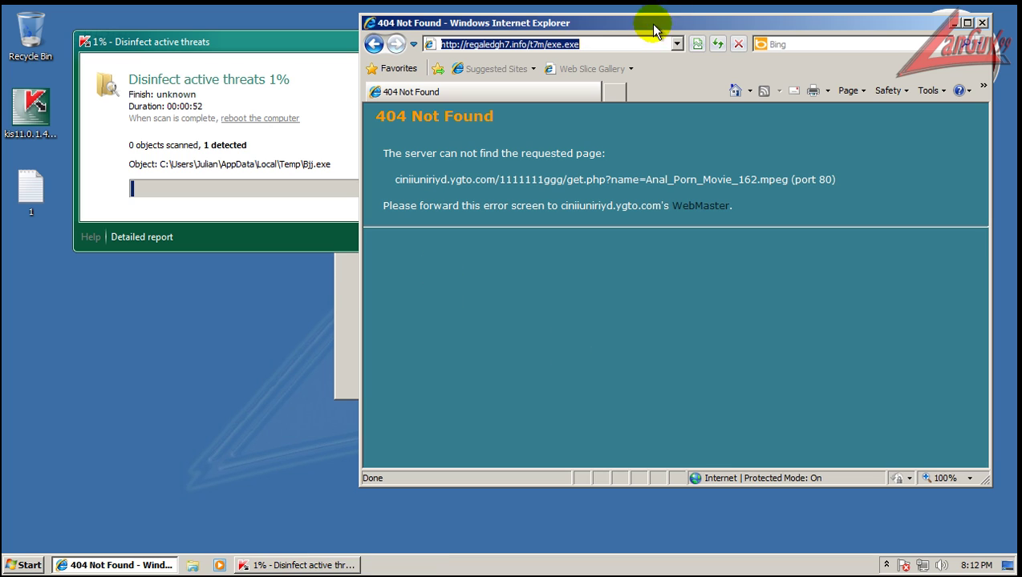
click(634, 45)
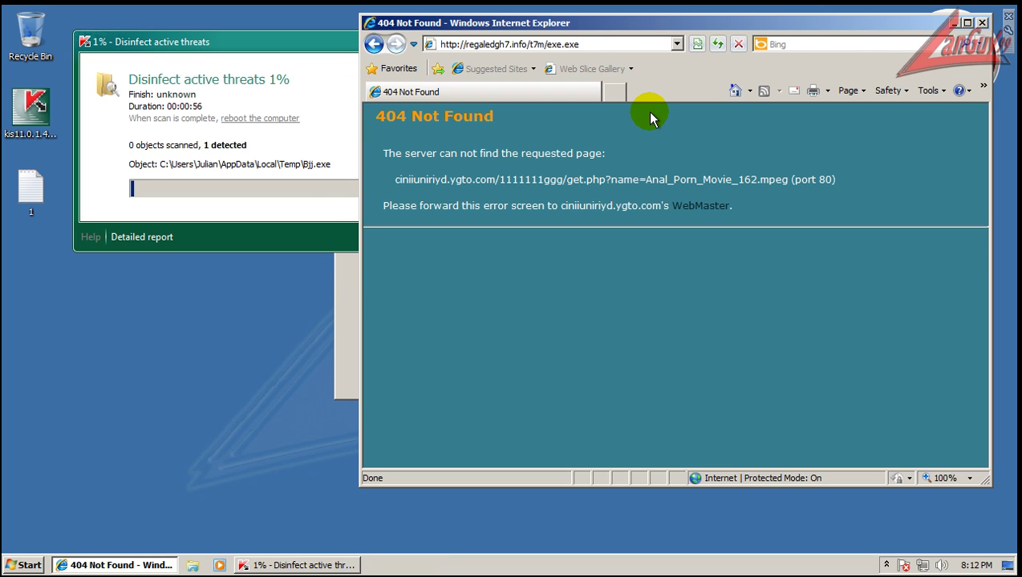
- Clear the remaining download errors and close Internet Explorer, declining further scripts
click(114, 566)
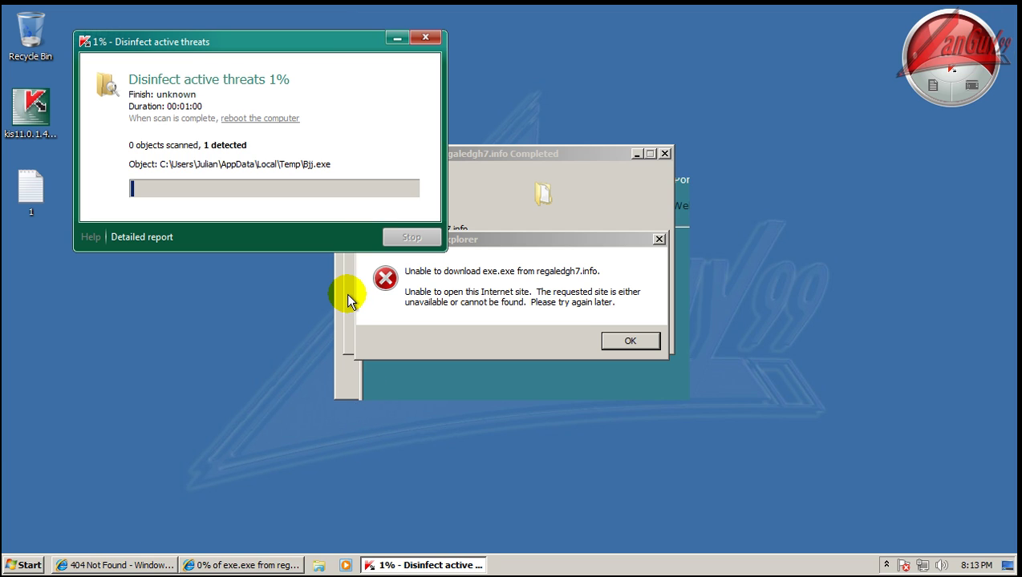
click(613, 343)
click(521, 373)
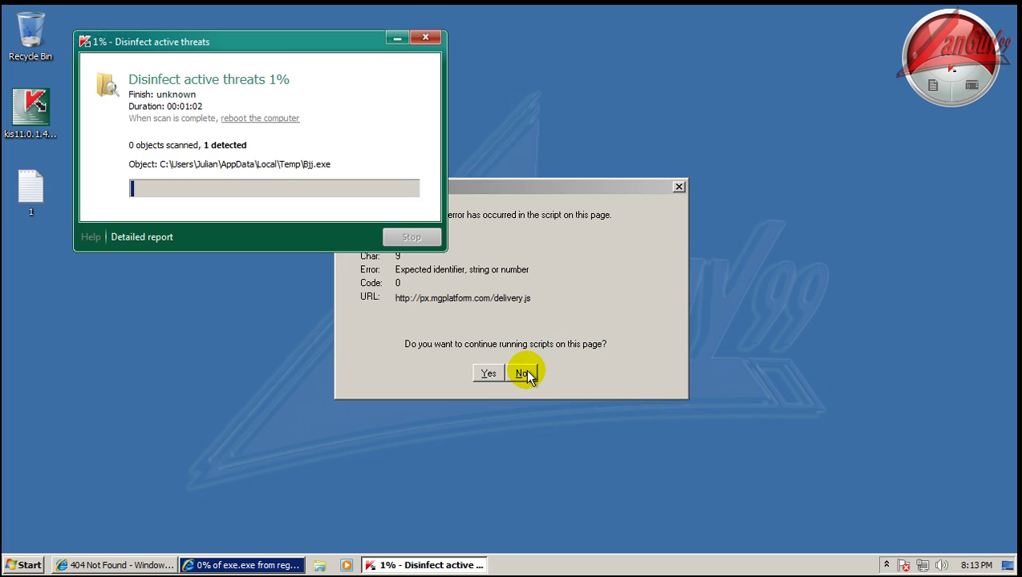
click(95, 565)
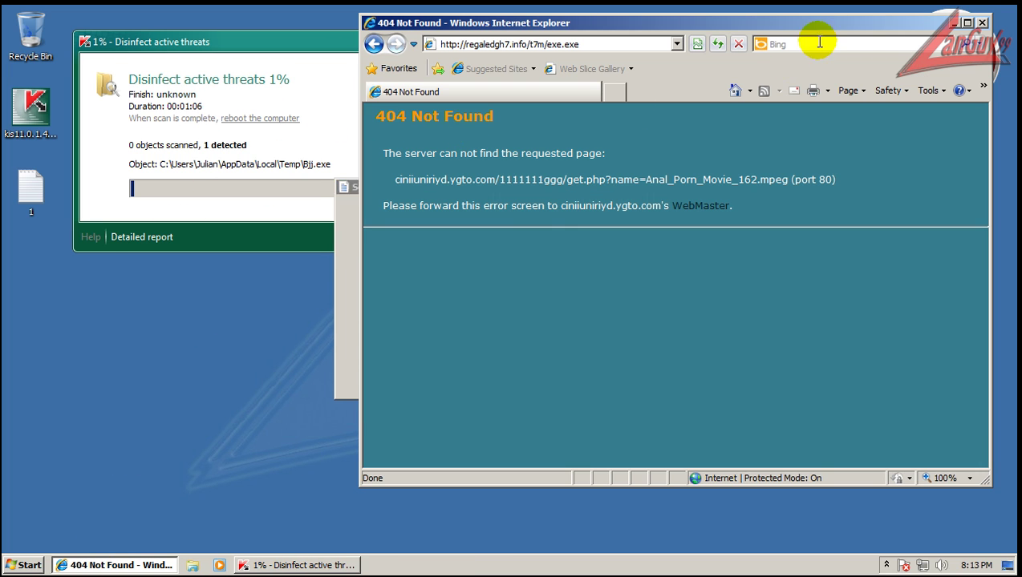
click(984, 24)
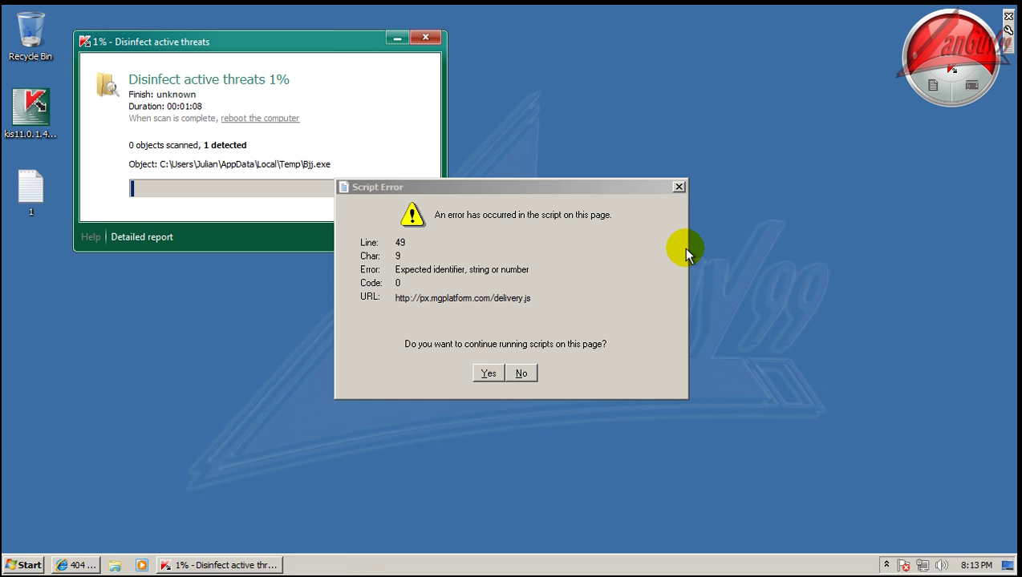
click(523, 374)
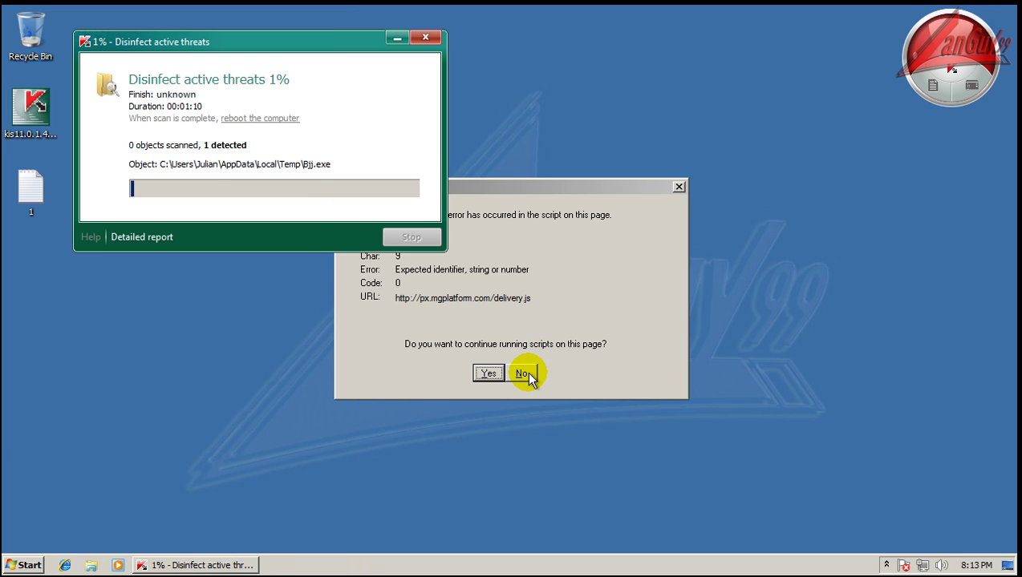
click(523, 374)
- Answer No on the Script Error dialog so no more scripts run
click(523, 374)
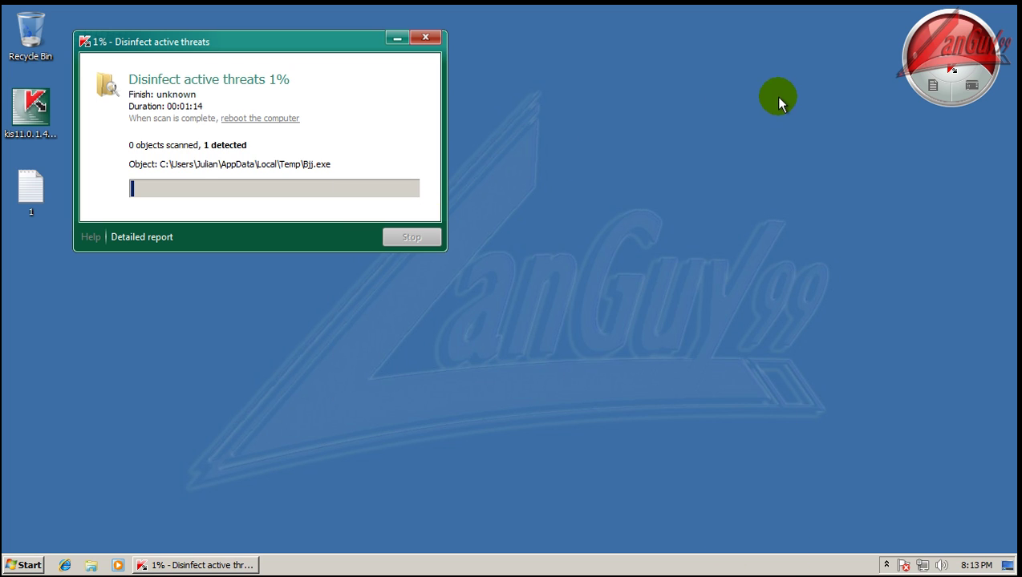